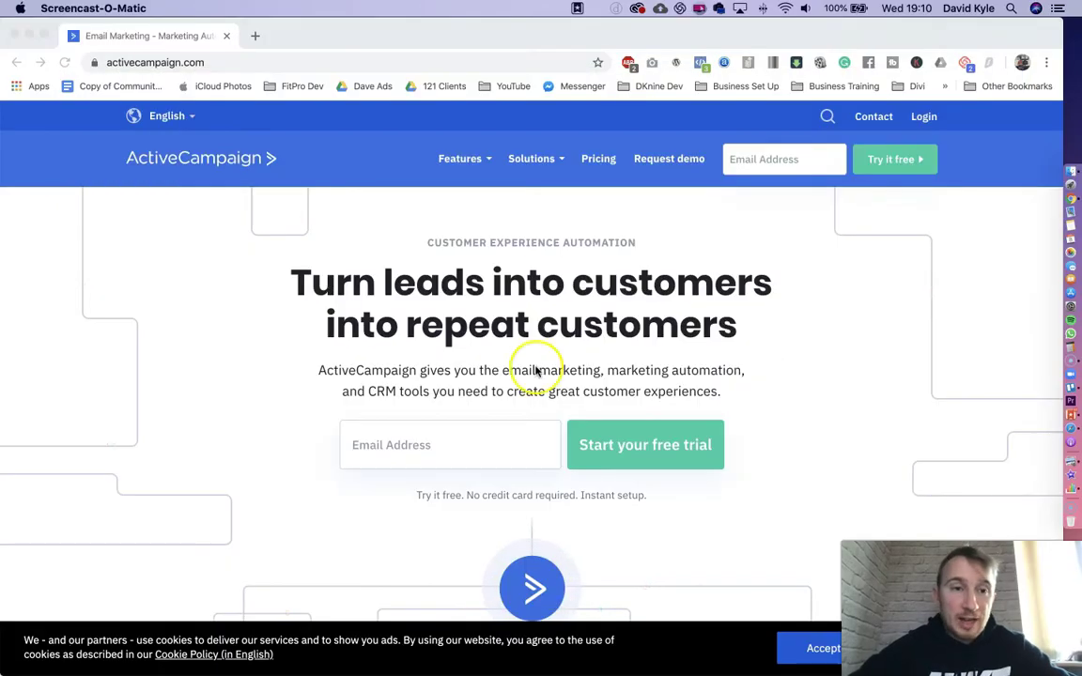
- Go to the ActiveCampaign pricing page and scroll down to the plans
left_click(178, 60)
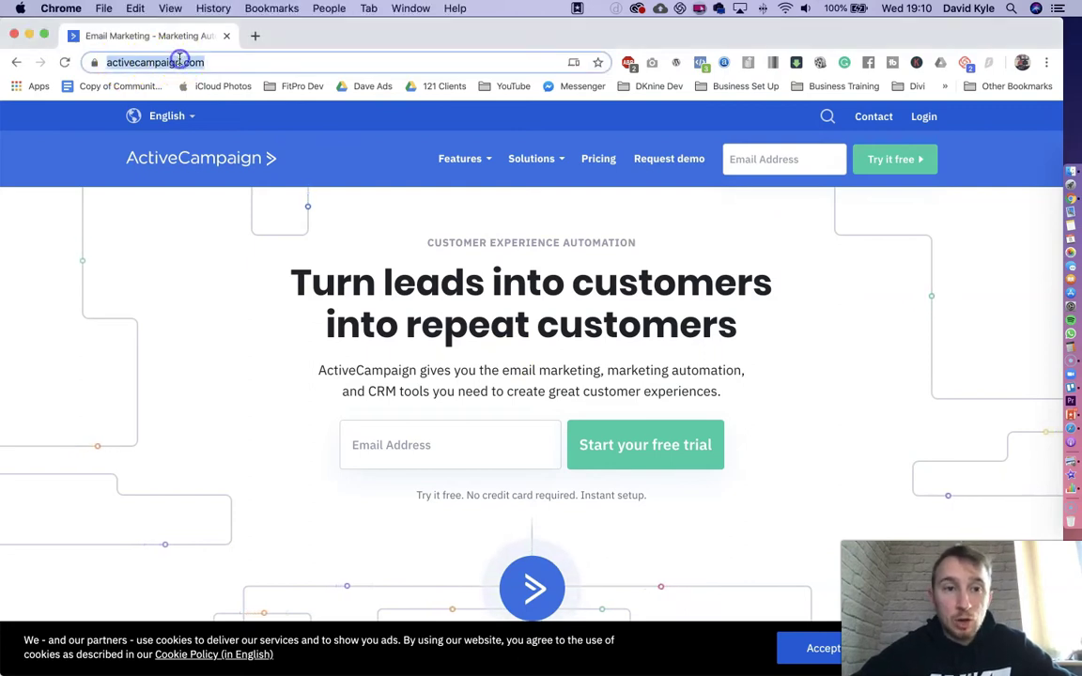
left_click(960, 270)
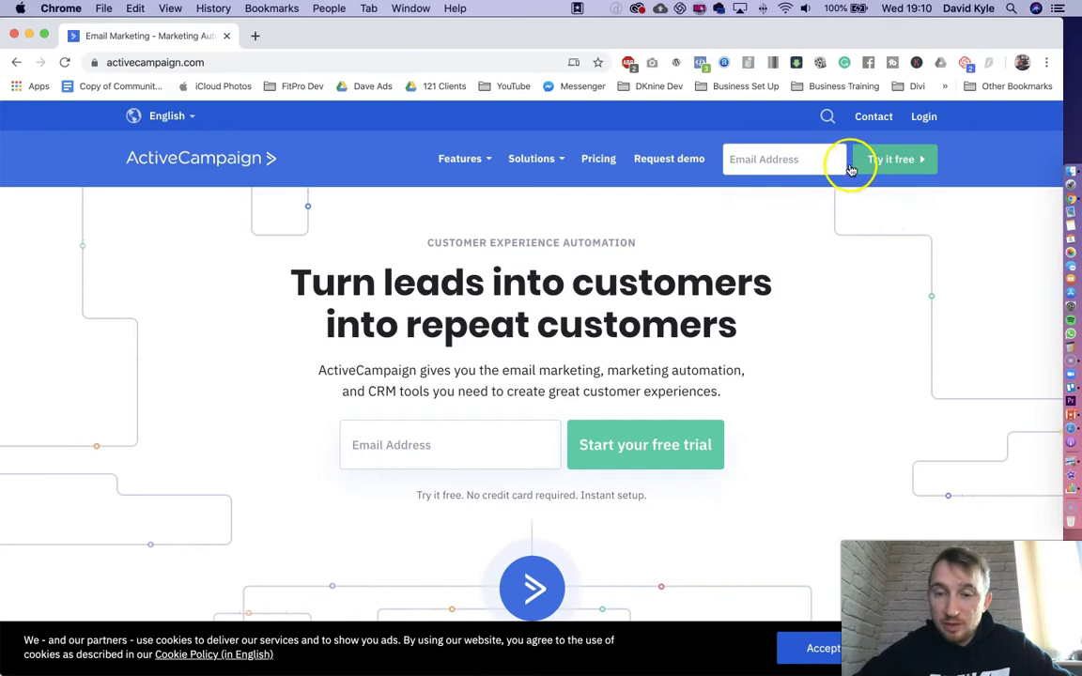
left_click(611, 162)
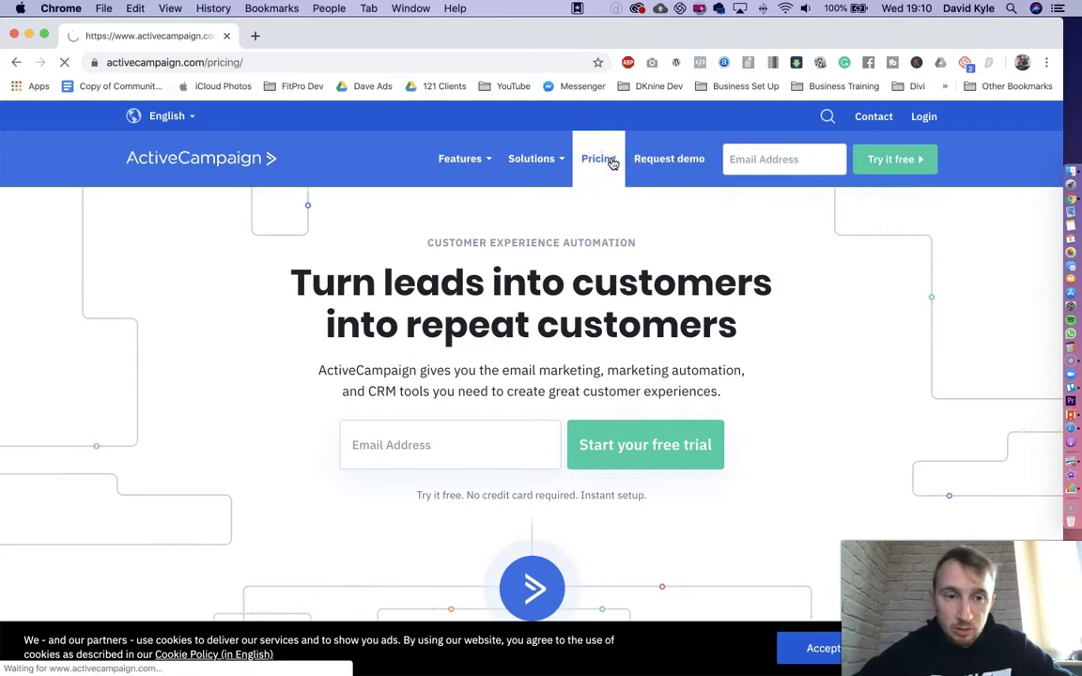
mouse_move(531, 159)
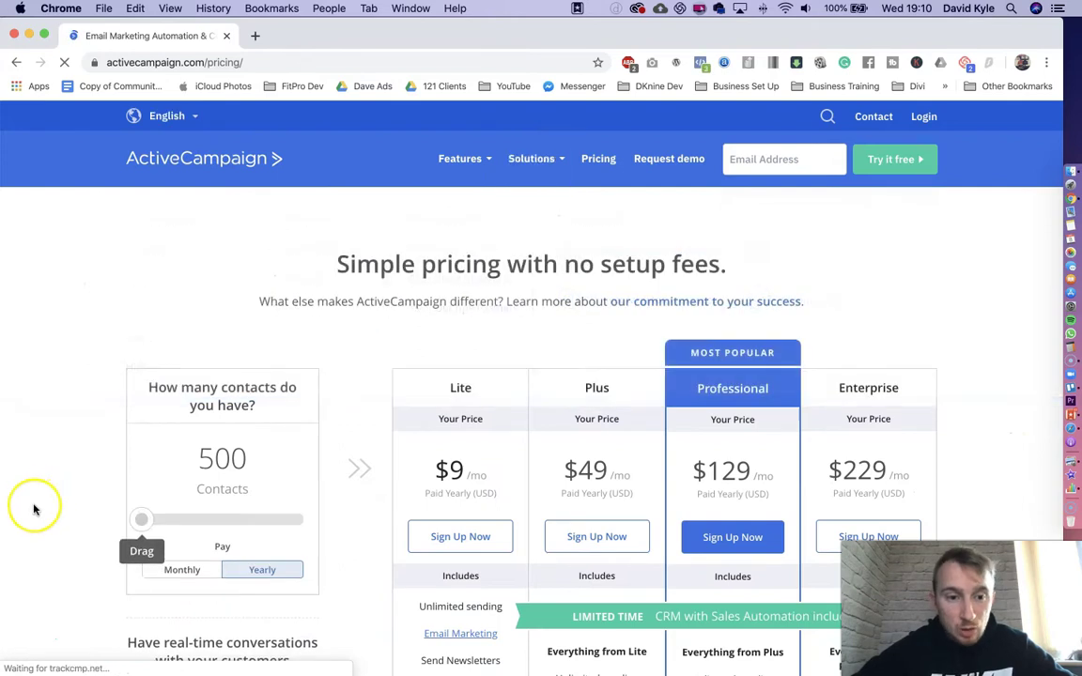
scroll(34, 507, "down", 3)
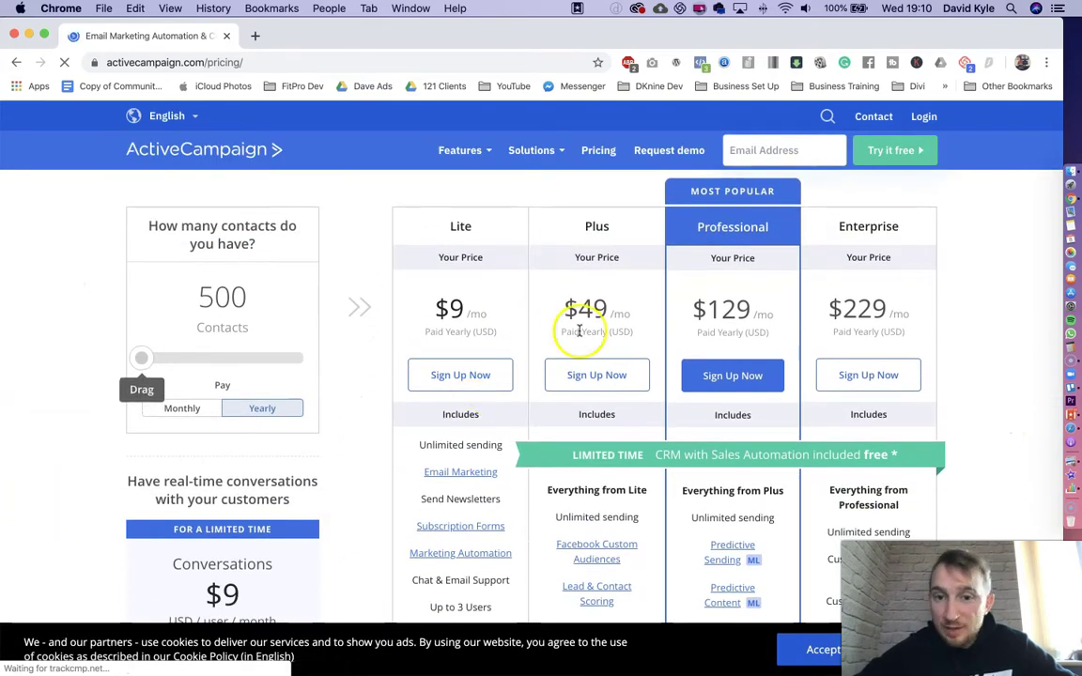
- Raise the contact count in the price estimate and compare monthly versus yearly plan prices
mouse_move(147, 359)
left_mouse_down()
mouse_move(264, 361)
mouse_move(161, 361)
left_mouse_up()
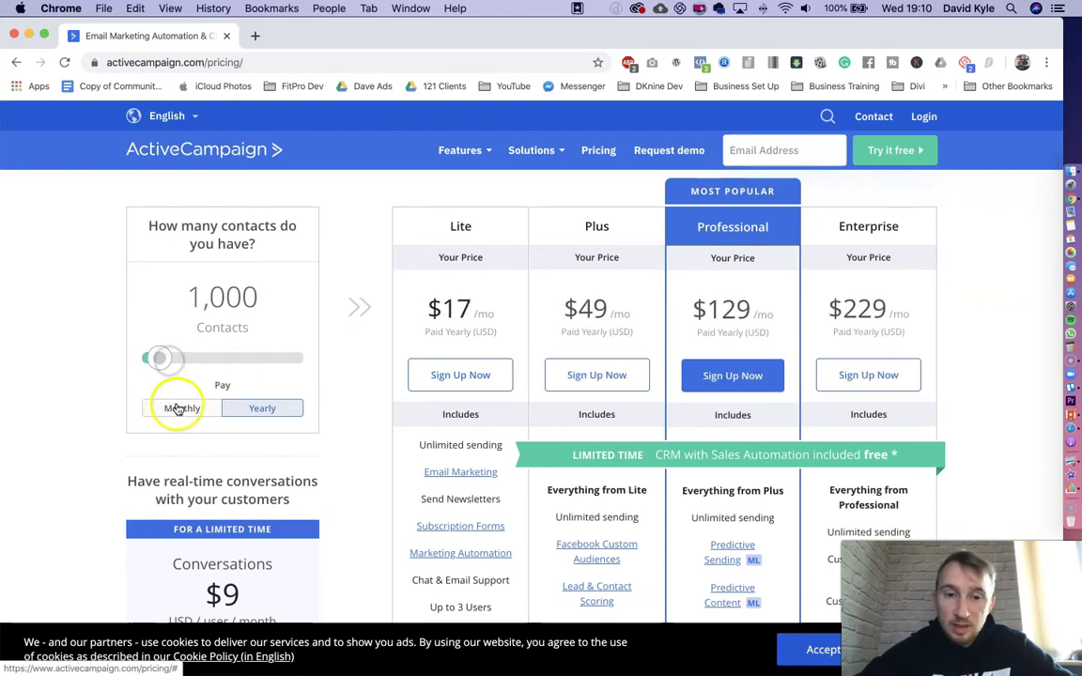
left_click(171, 411)
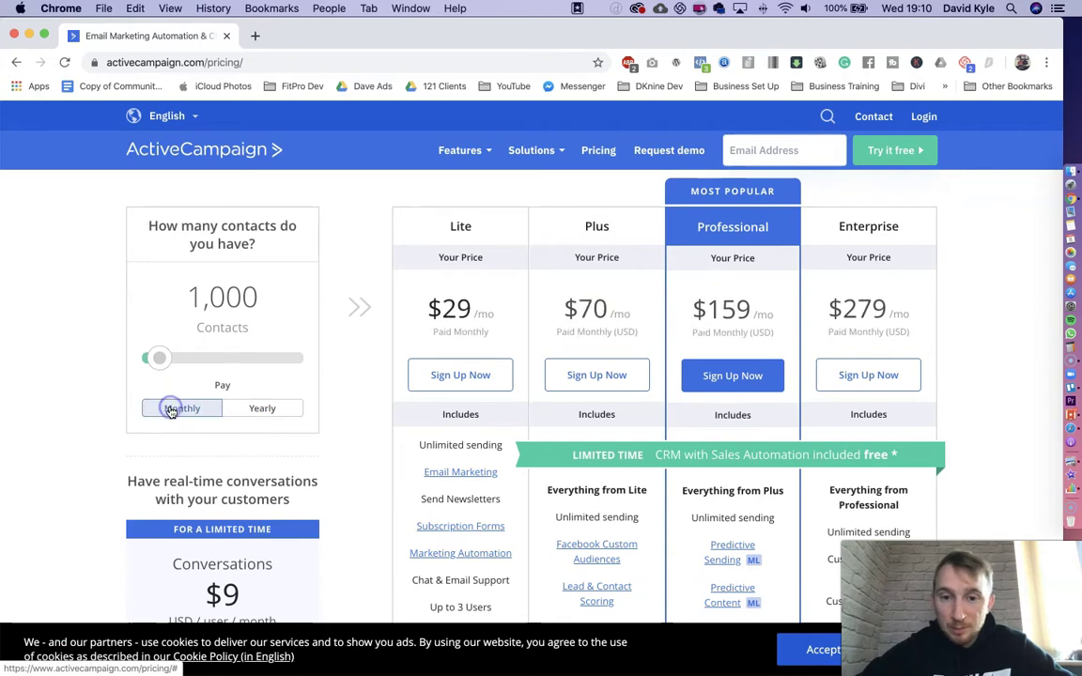
left_click(258, 412)
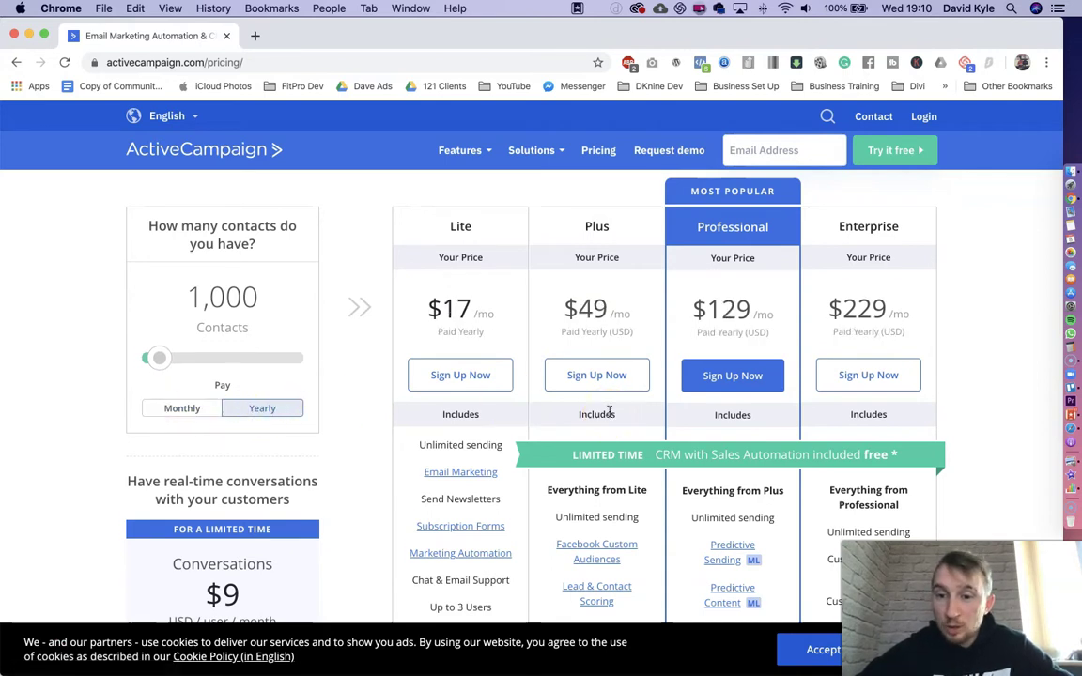
scroll(610, 411, "up", 1)
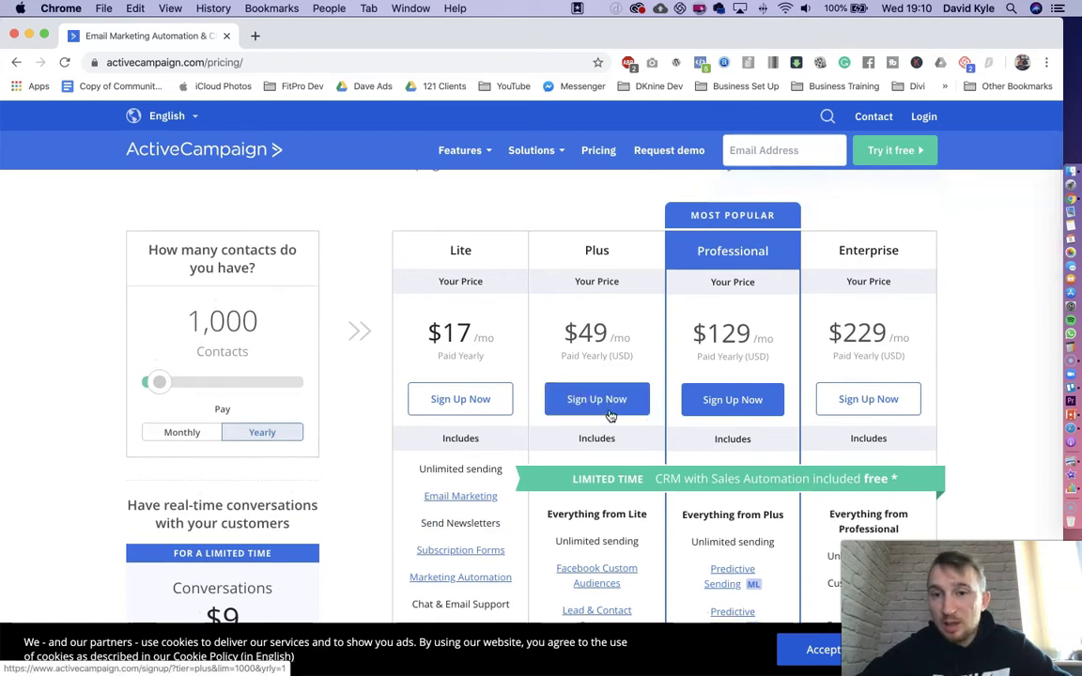
- Strip 'pricing/' from the web address to return to the homepage
left_click(222, 62)
left_click_drag(267, 62, 335, 69)
key("BackSpace")
key("Return")
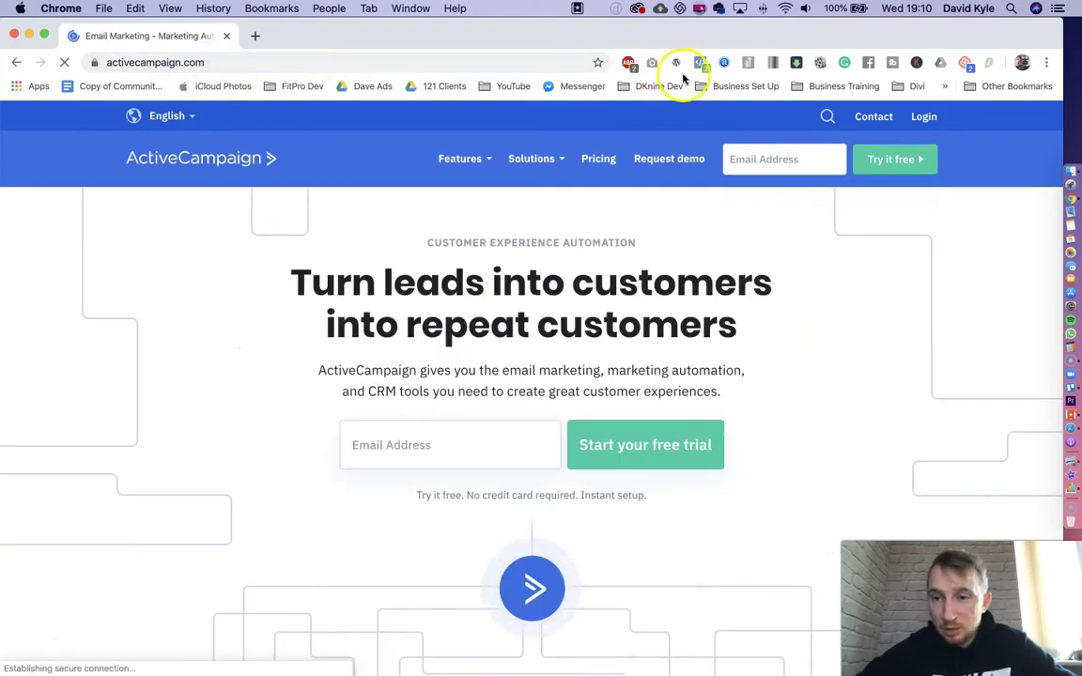
- Log in to the account using the saved account name from autofill
left_click(917, 119)
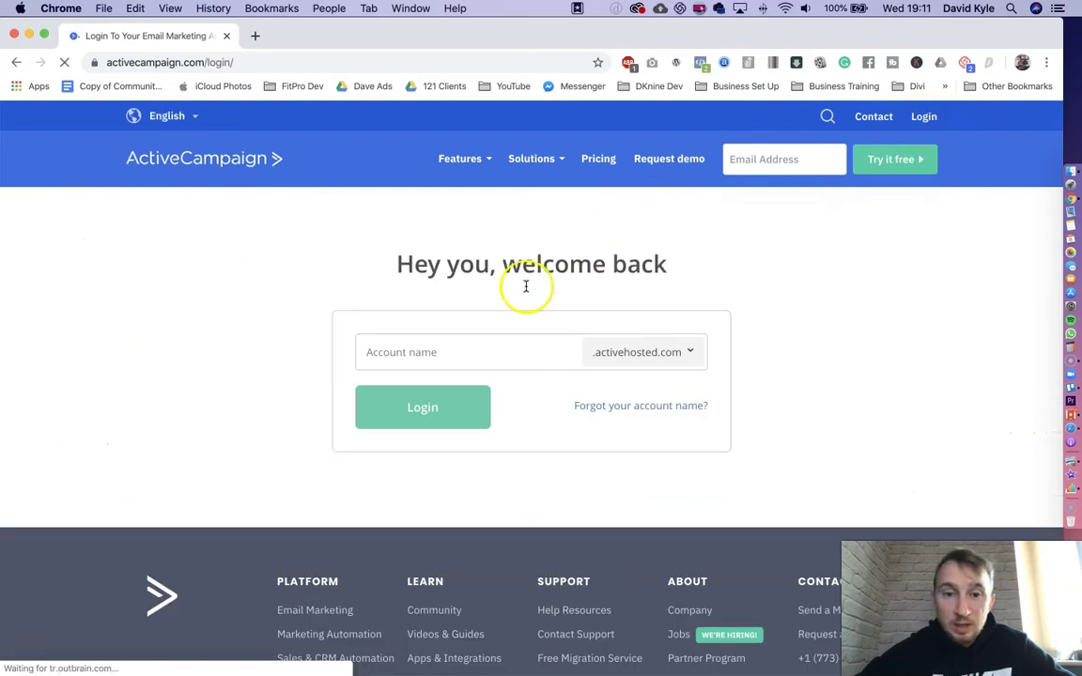
left_click(430, 354)
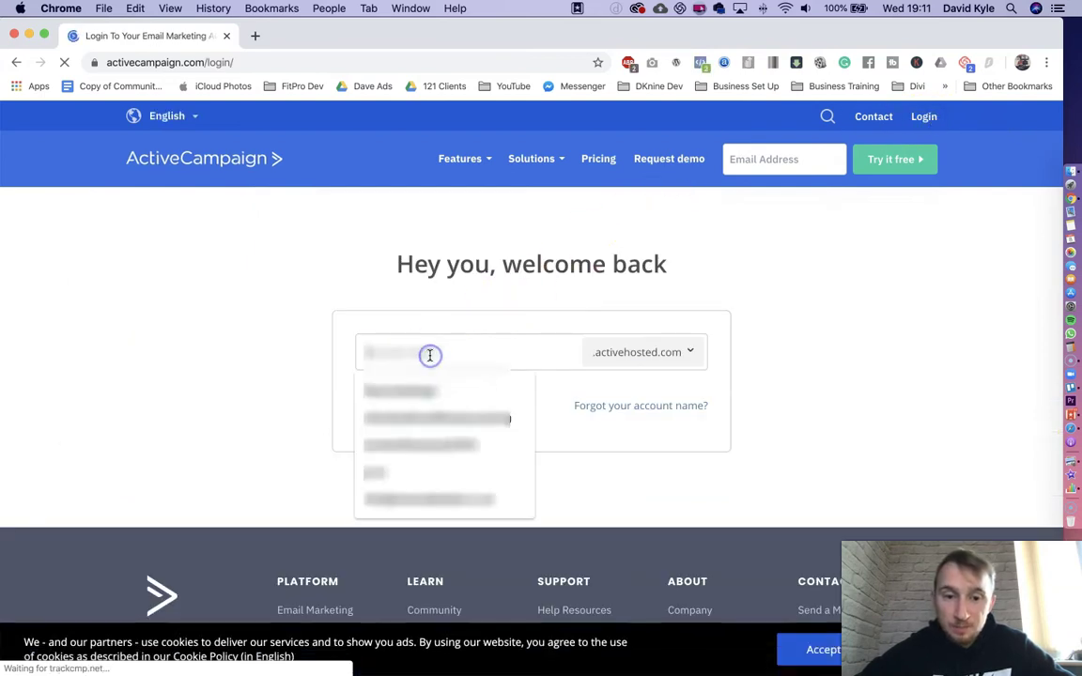
left_click(419, 382)
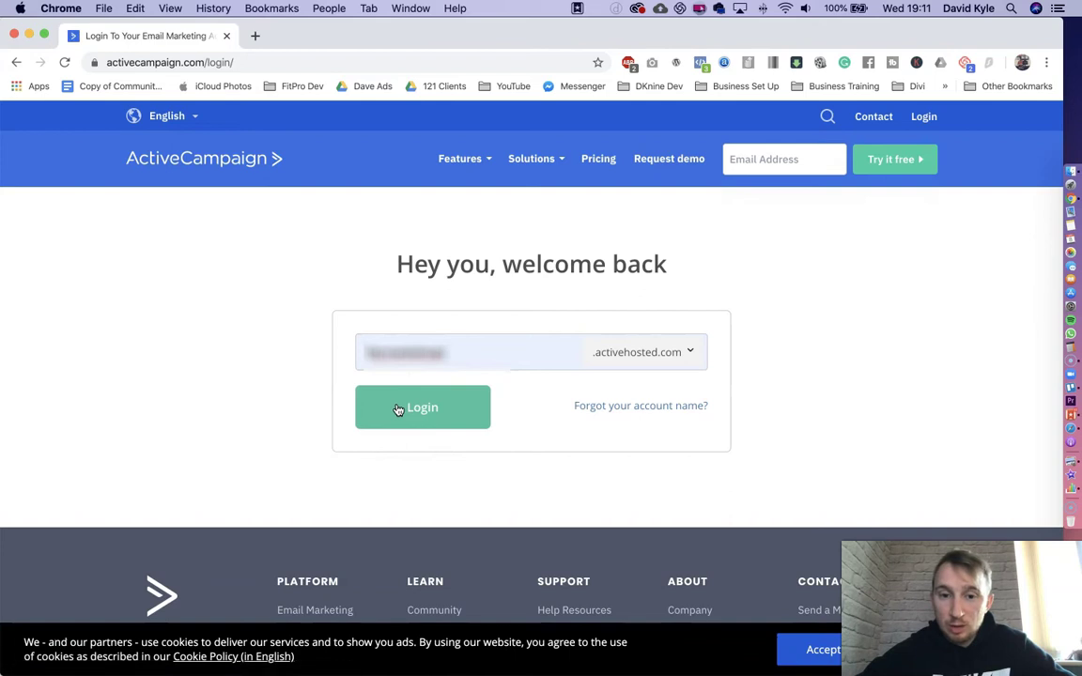
left_click(398, 409)
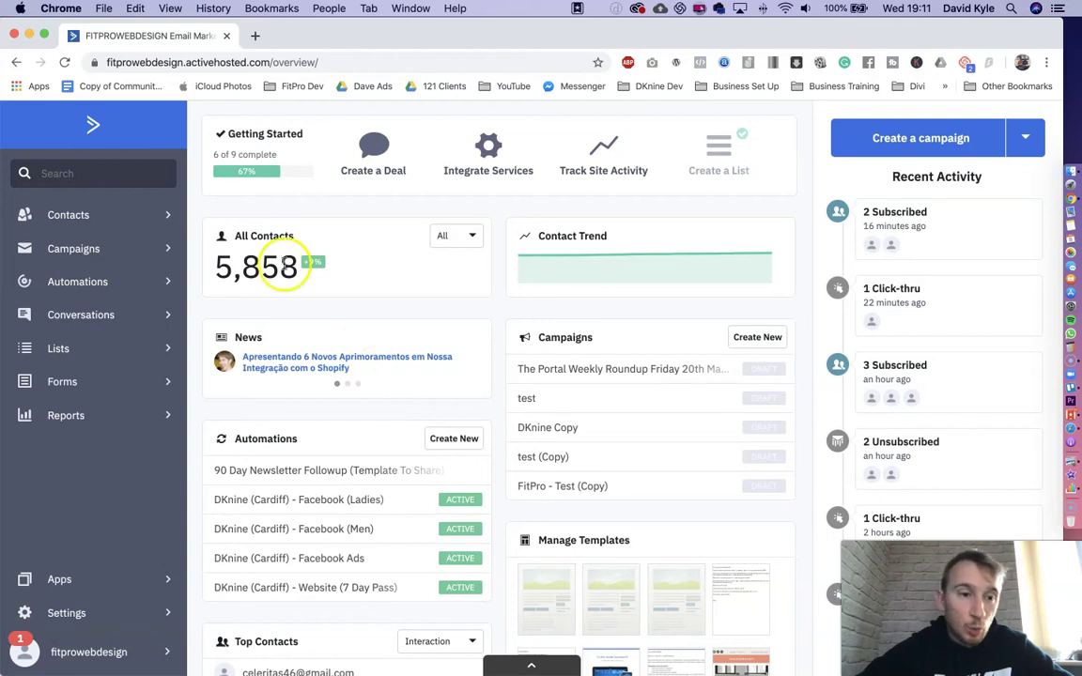
- Go to Campaigns and expand the options of a sent campaign row
left_click(94, 252)
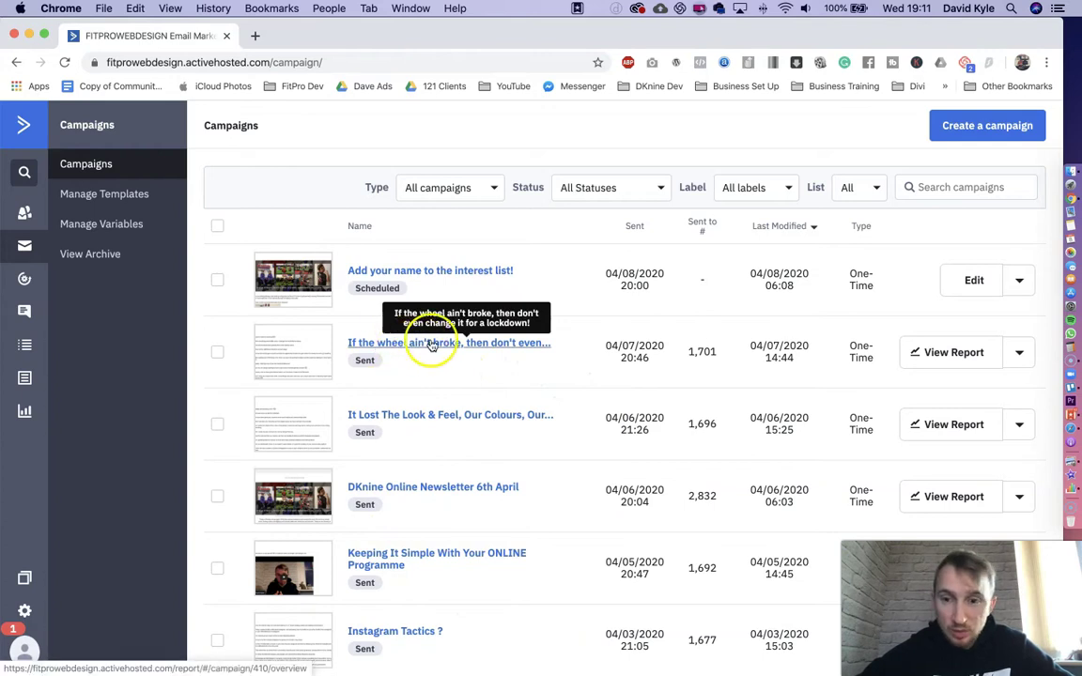
left_click(1021, 356)
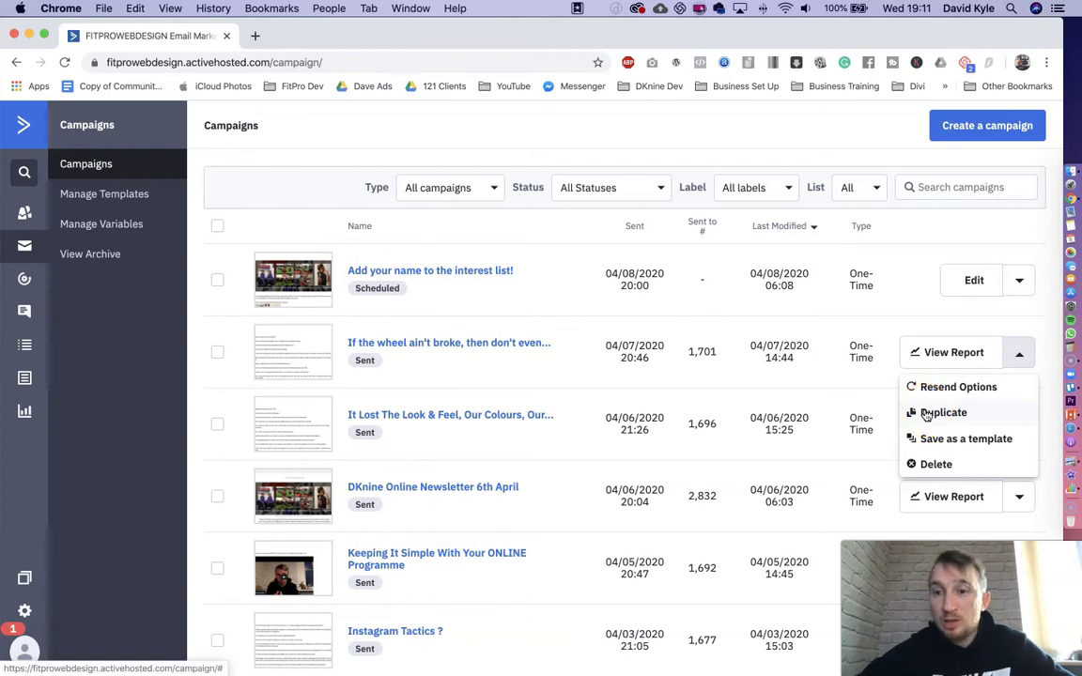
- Create a Standard campaign named 'Test Broadcast' and proceed to recipient list selection
left_click(991, 127)
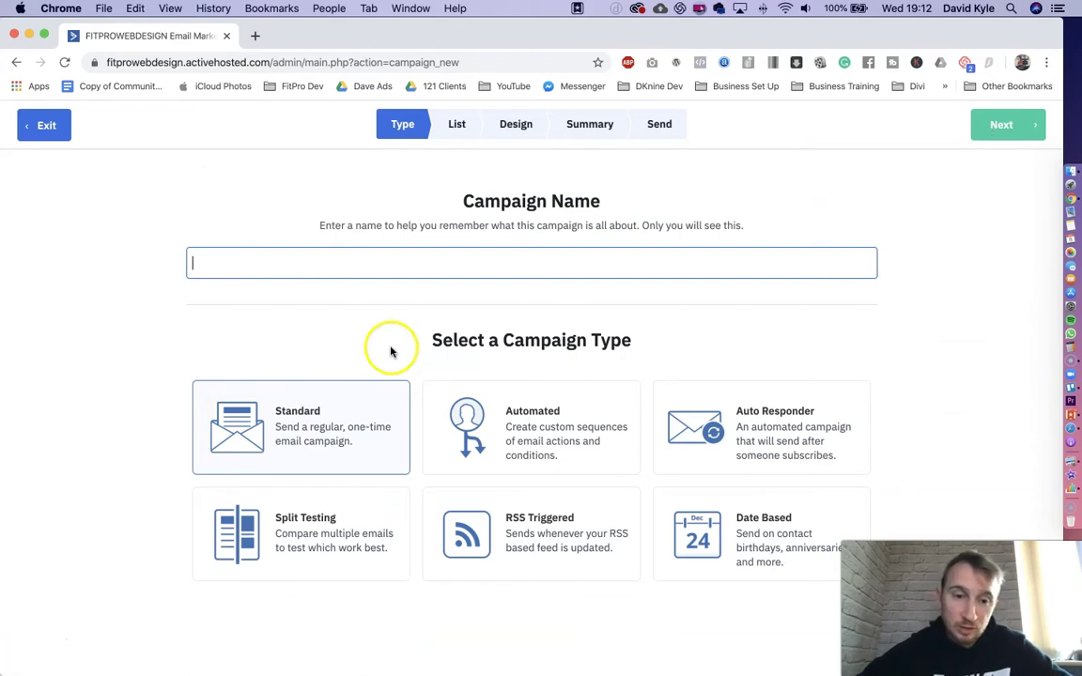
left_click(289, 399)
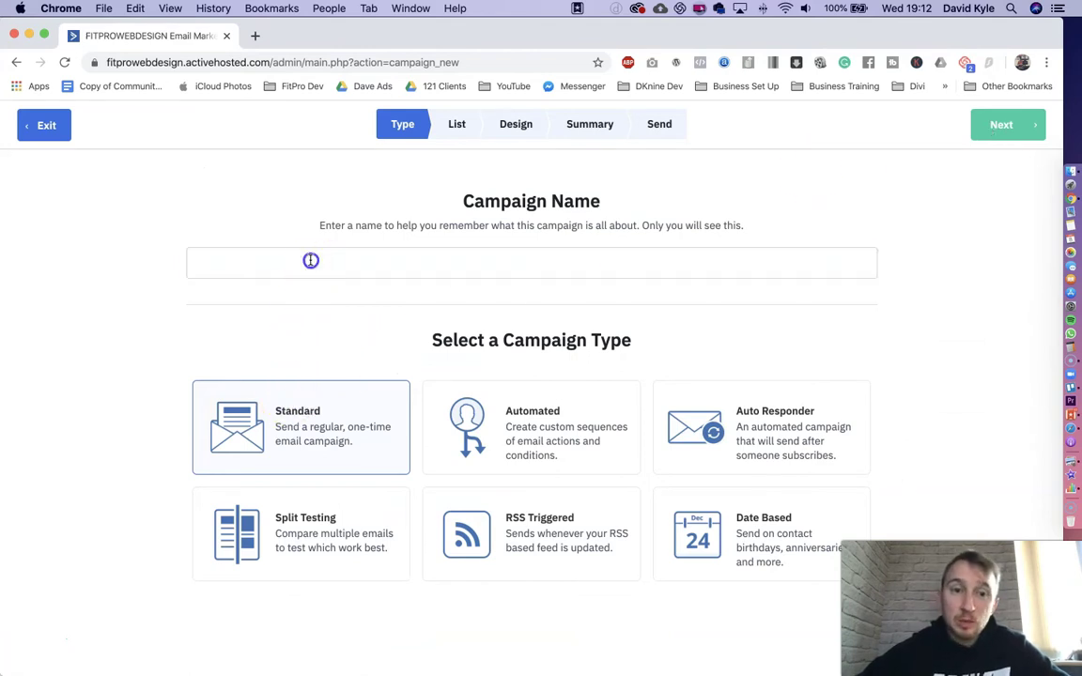
left_click(310, 260)
type("Test Broadcast")
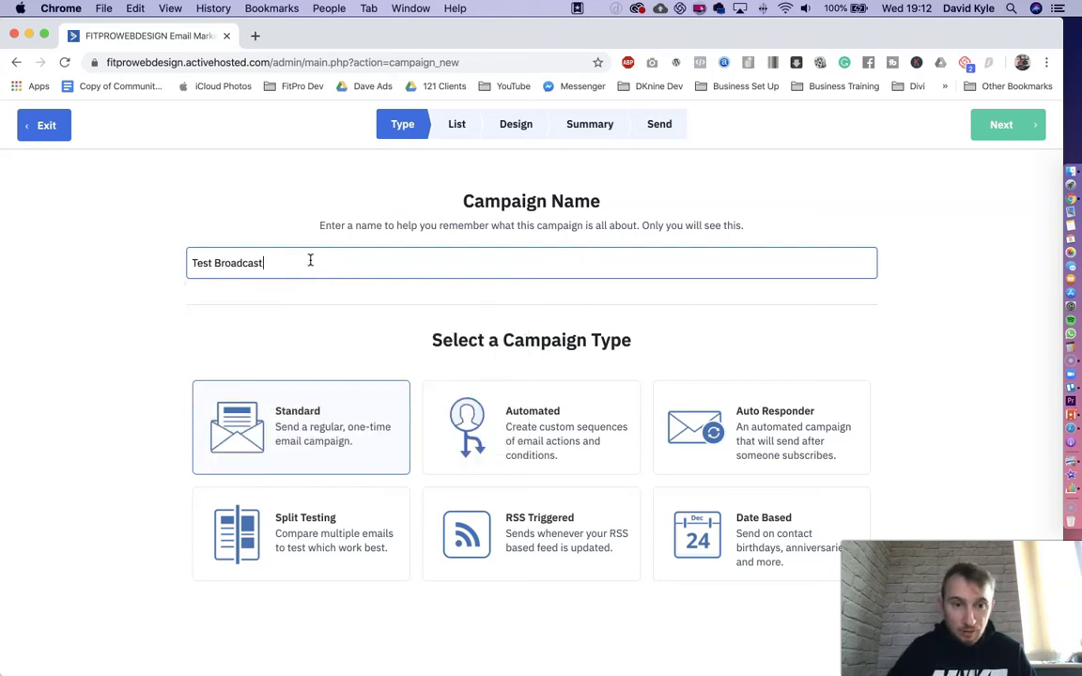
left_click(997, 130)
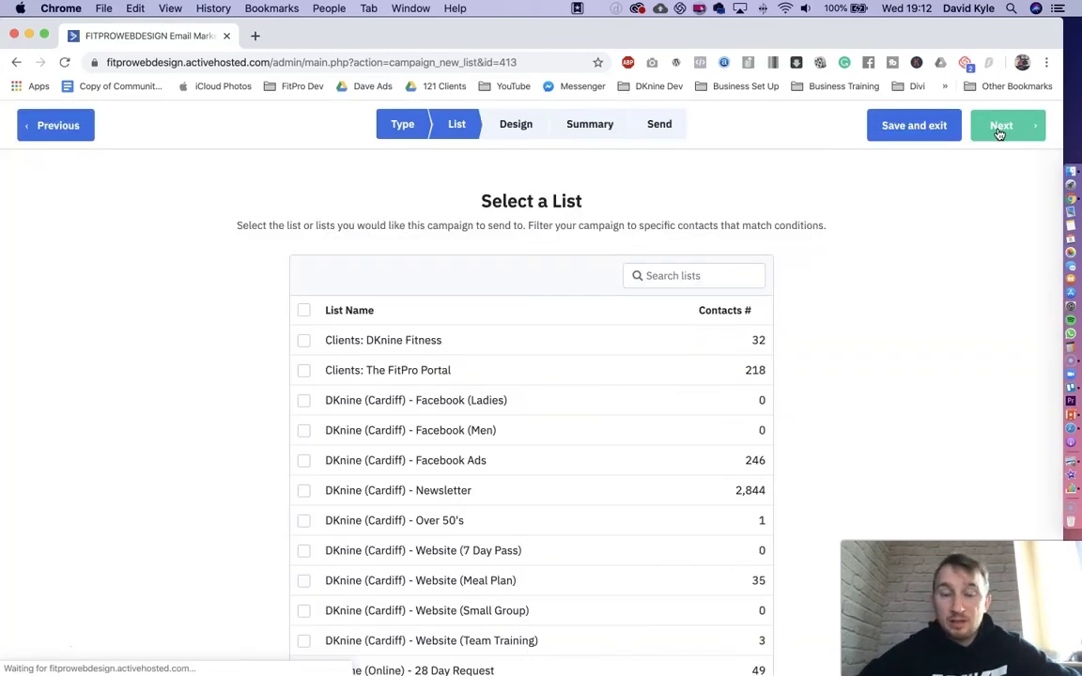
- Try recipient lists, settling on DKnine (Cardiff) - Facebook (Ladies), and attempt to continue
left_click(944, 287)
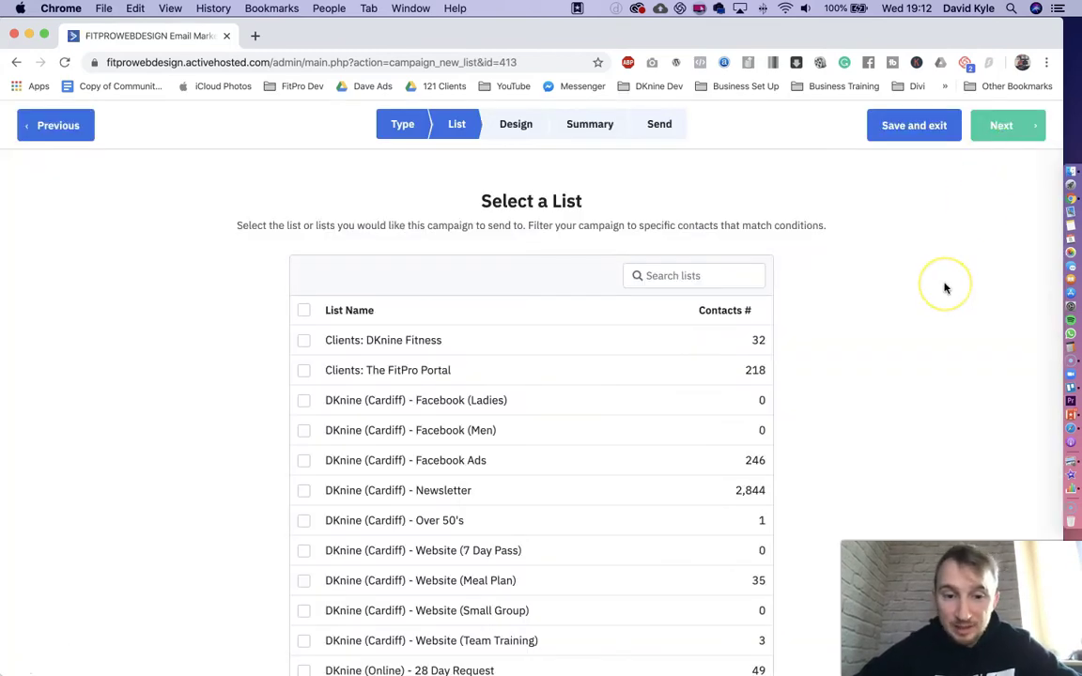
scroll(945, 288, "down", 3)
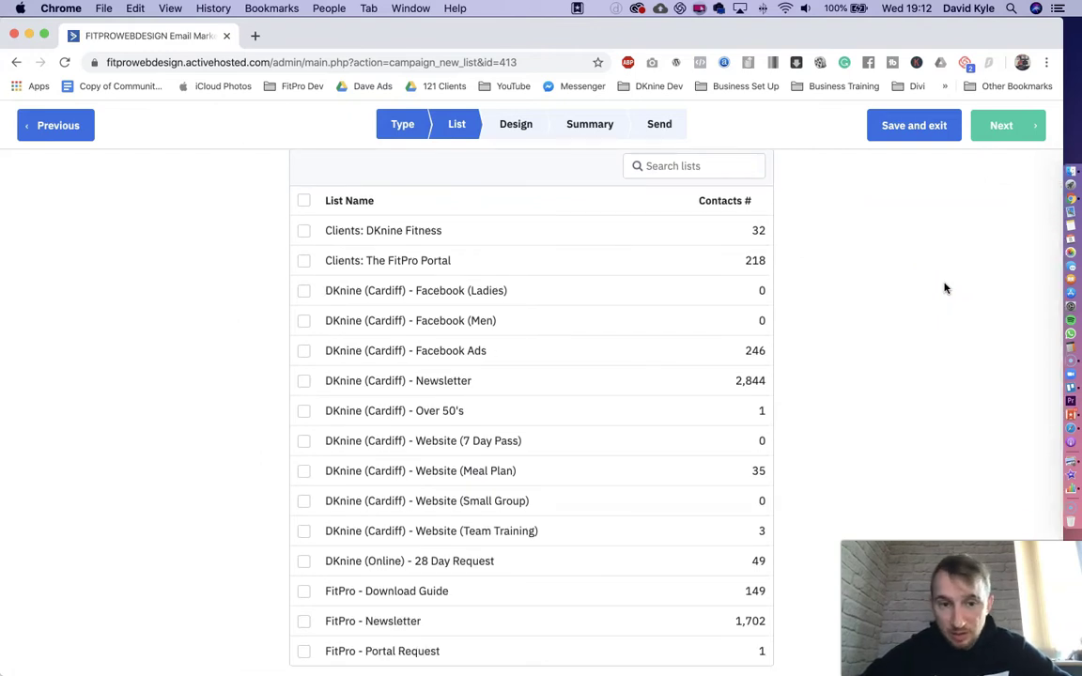
left_click(304, 231)
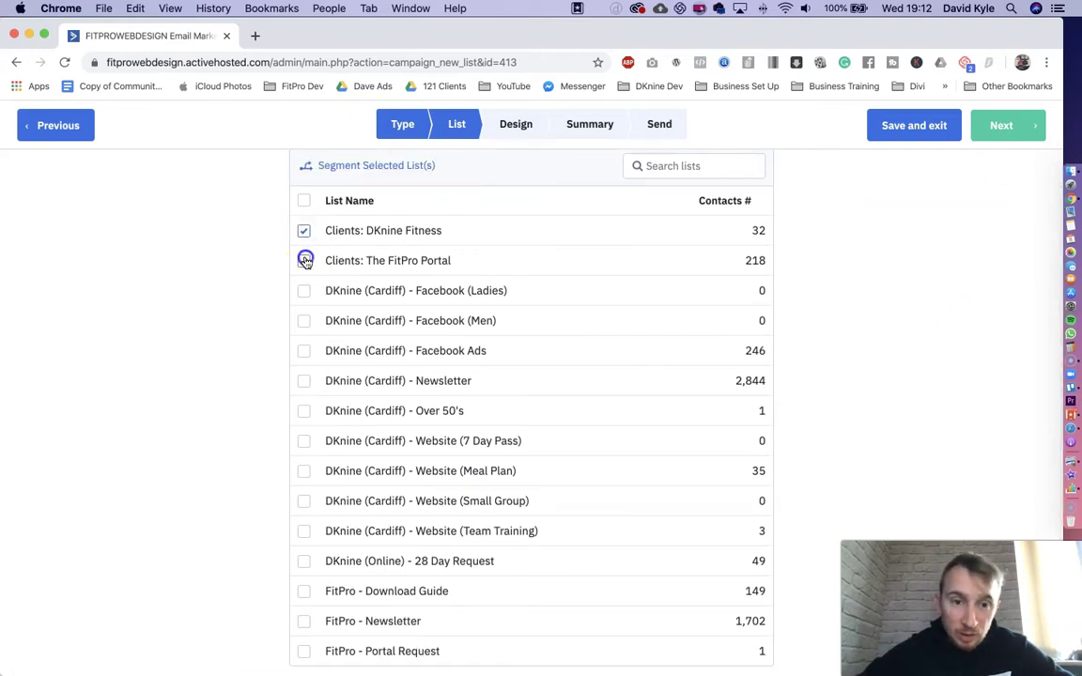
left_click(304, 259)
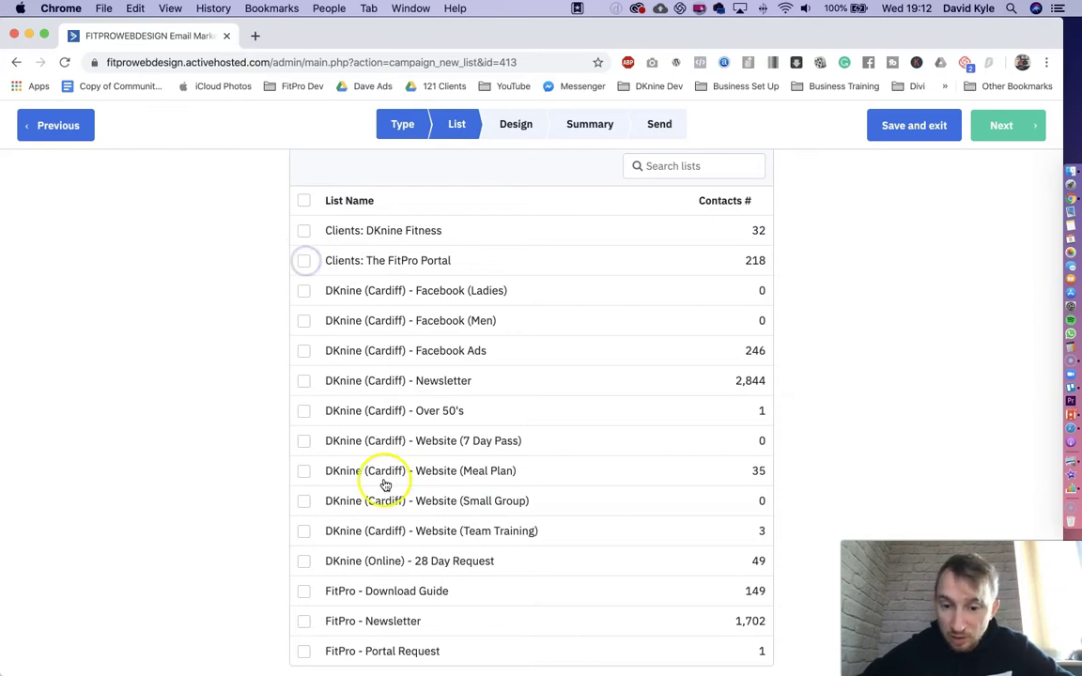
left_click(303, 654)
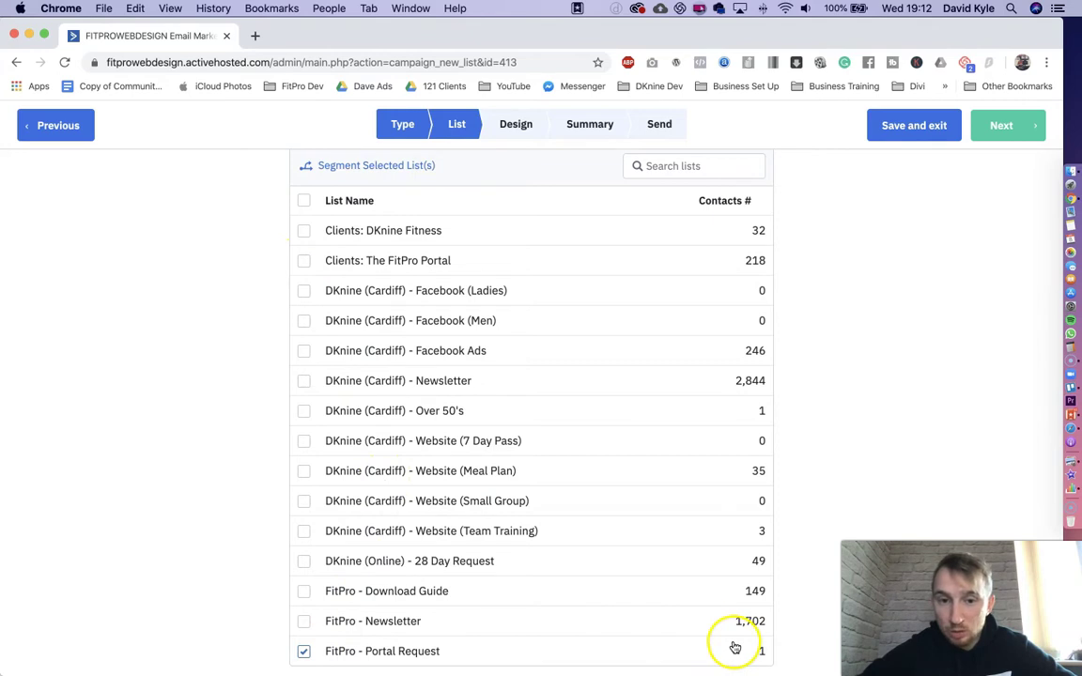
left_click(304, 293)
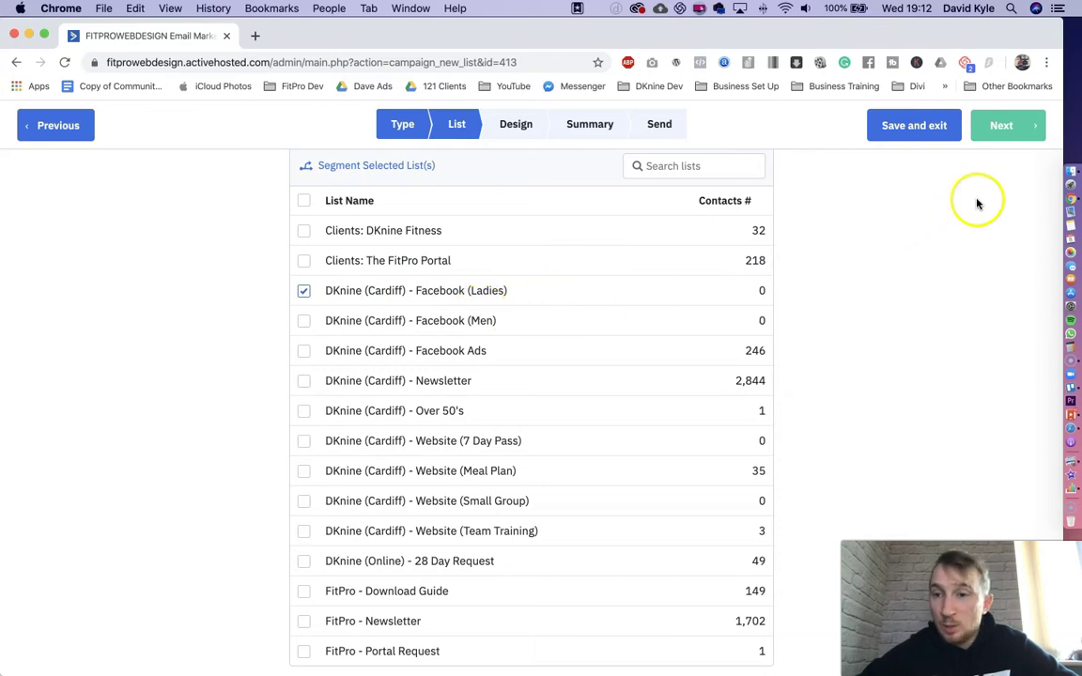
left_click(1012, 134)
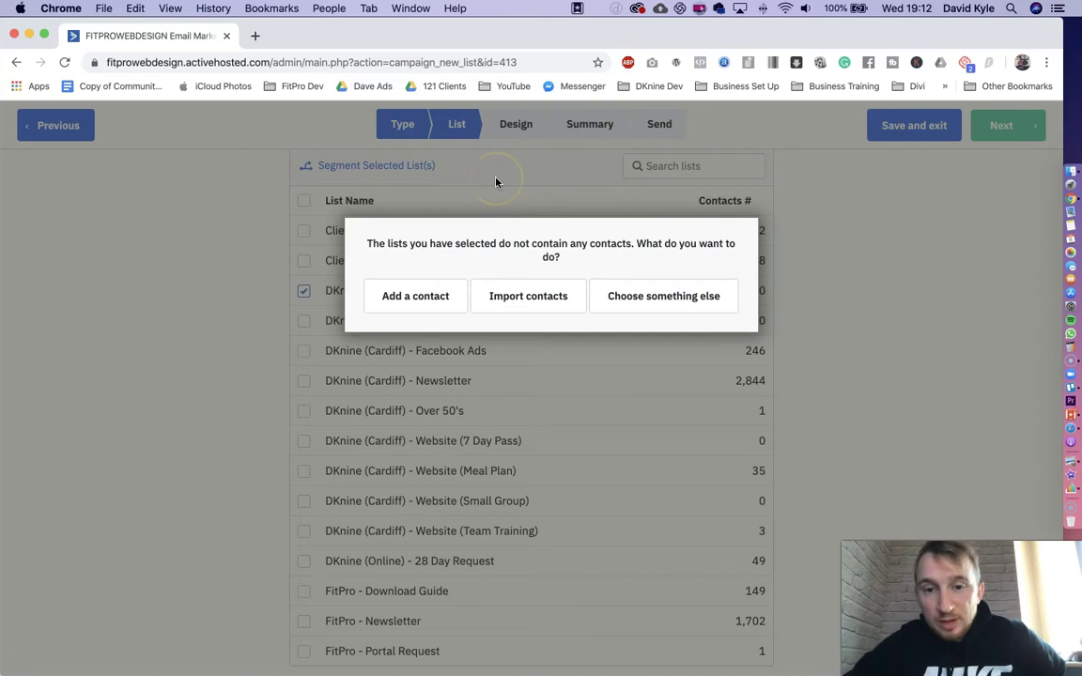
- Replace the empty Facebook (Ladies) list with FitPro - Portal Request and continue to Design
left_click(684, 305)
left_click(303, 292)
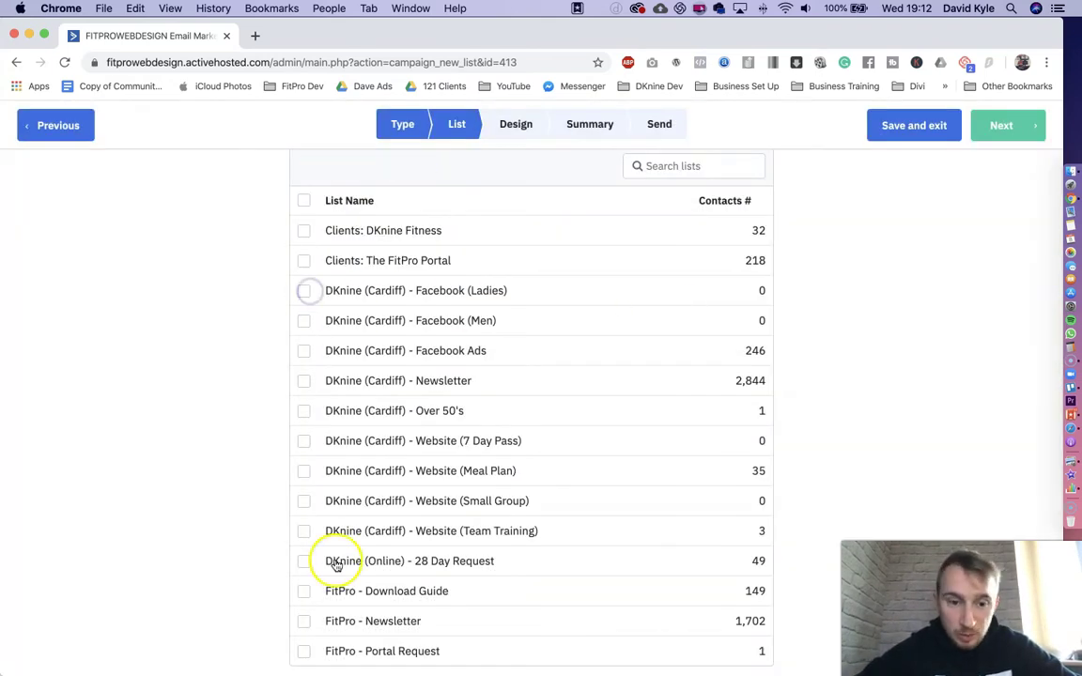
left_click(303, 653)
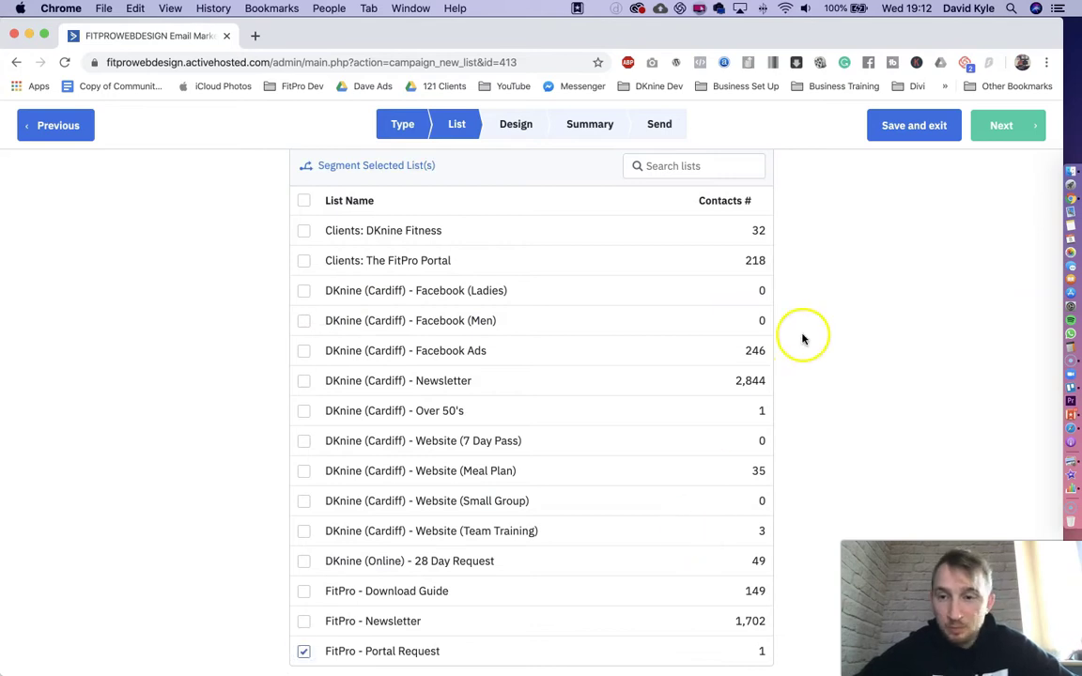
left_click(1015, 125)
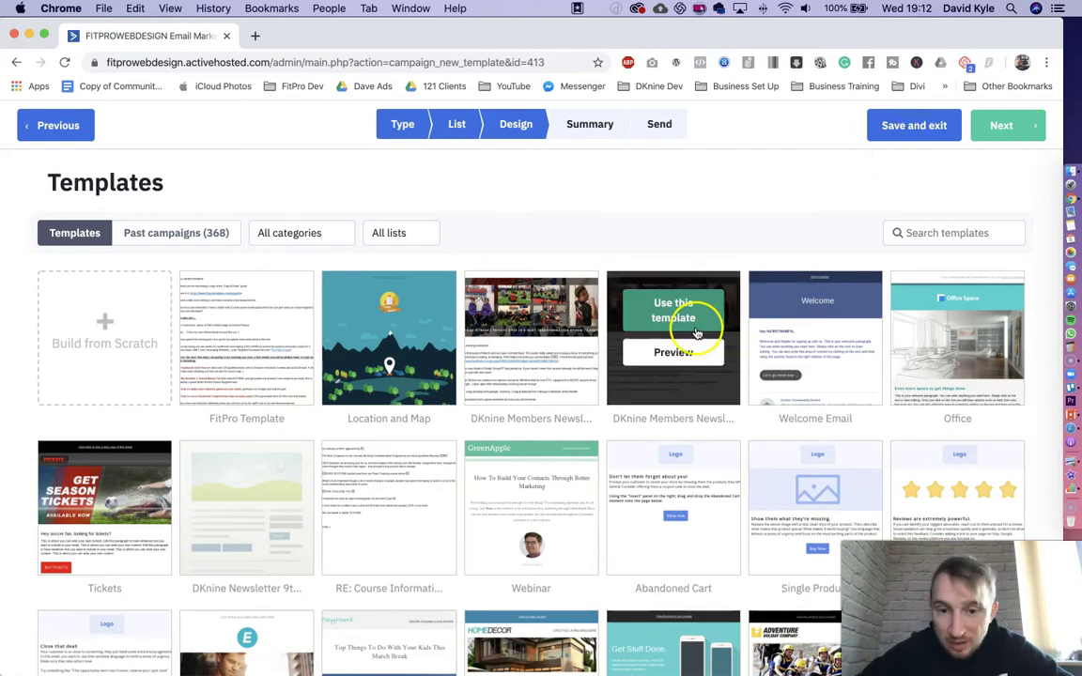
- Scroll through the template gallery and back to the top
scroll(697, 328, "down", 5)
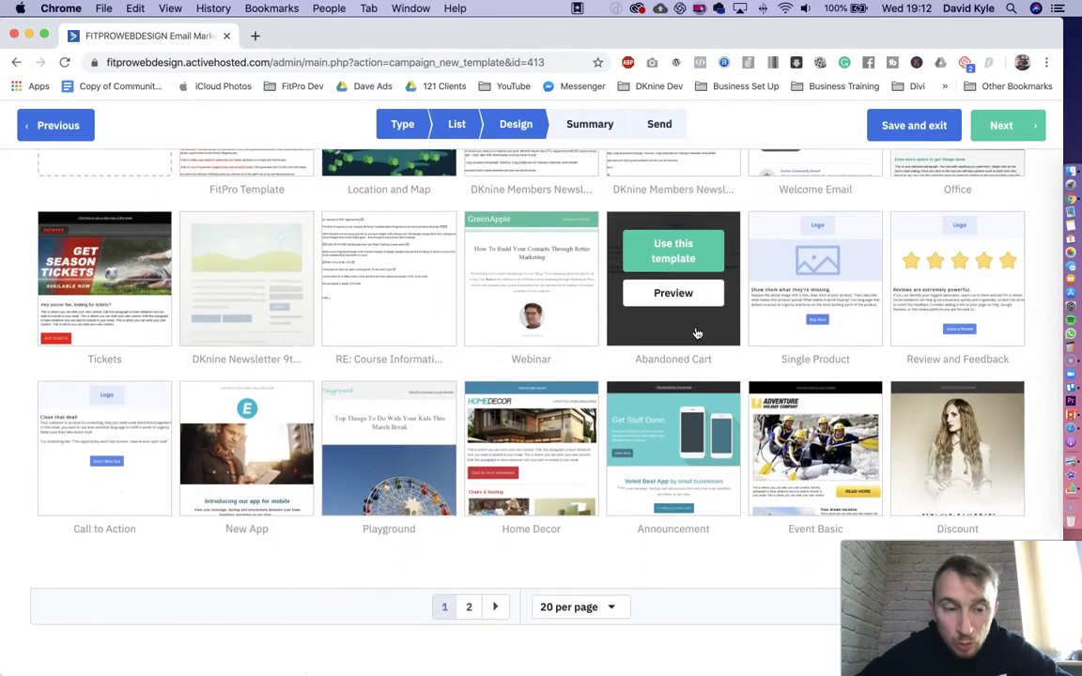
scroll(697, 333, "up", 5)
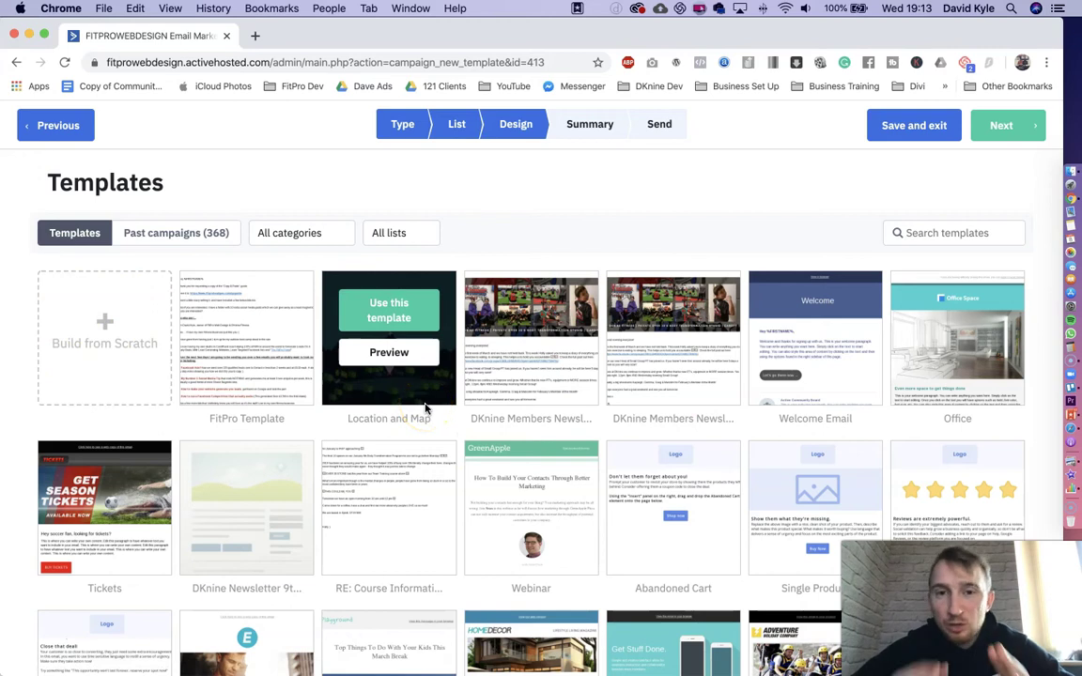
- Start a blank email from scratch using the Newsletter layout
left_click(121, 338)
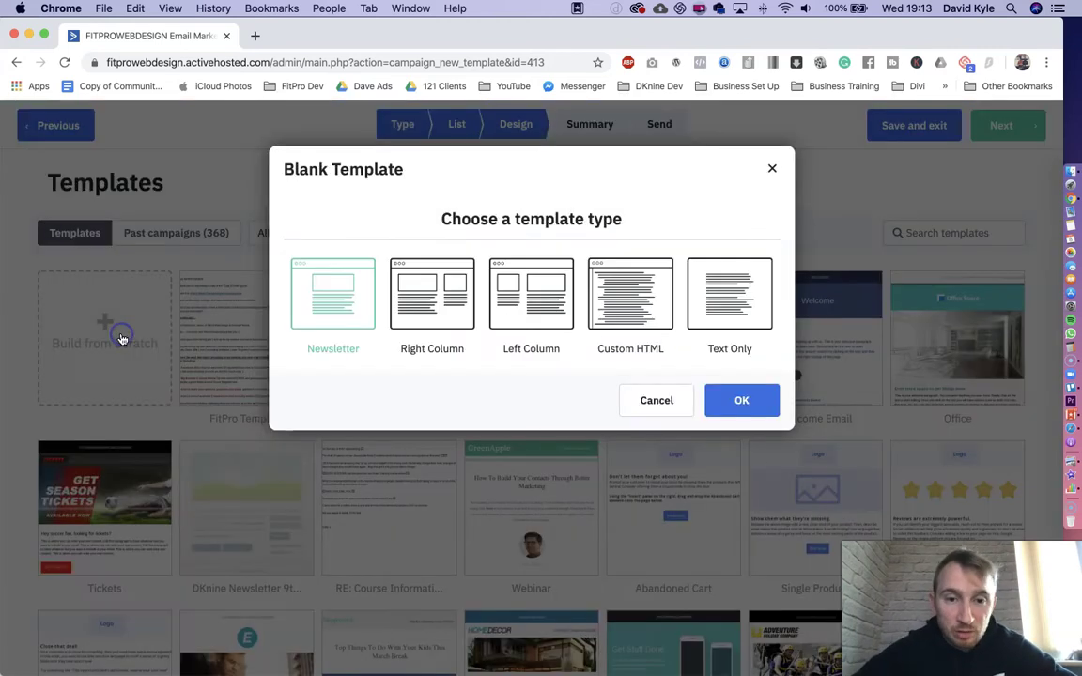
left_click(310, 308)
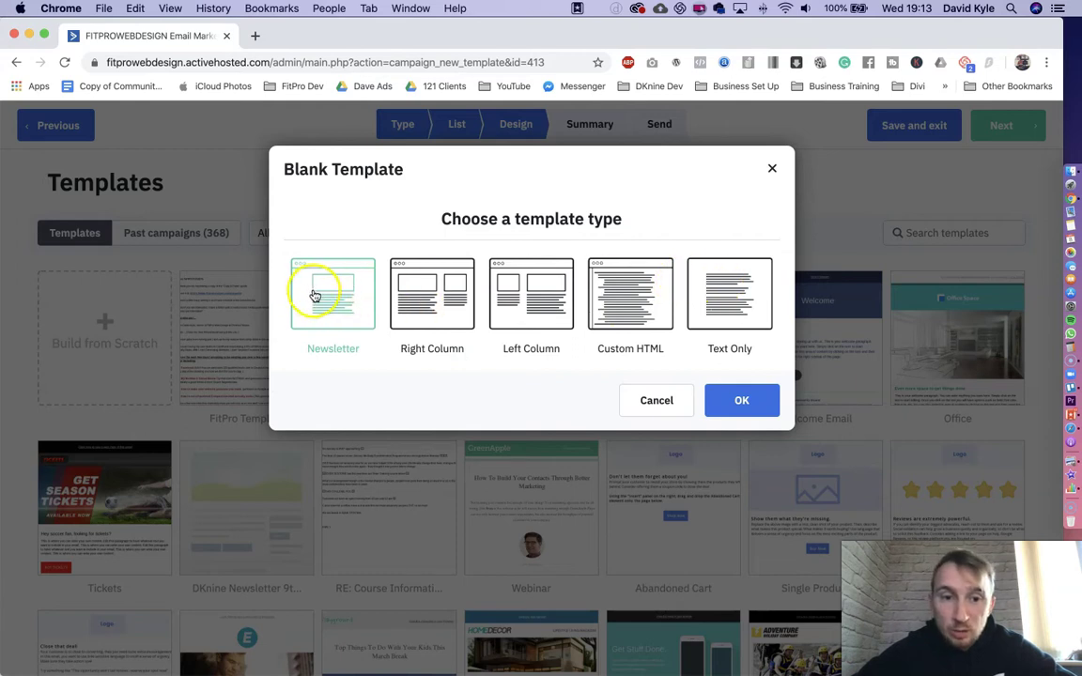
left_click(751, 403)
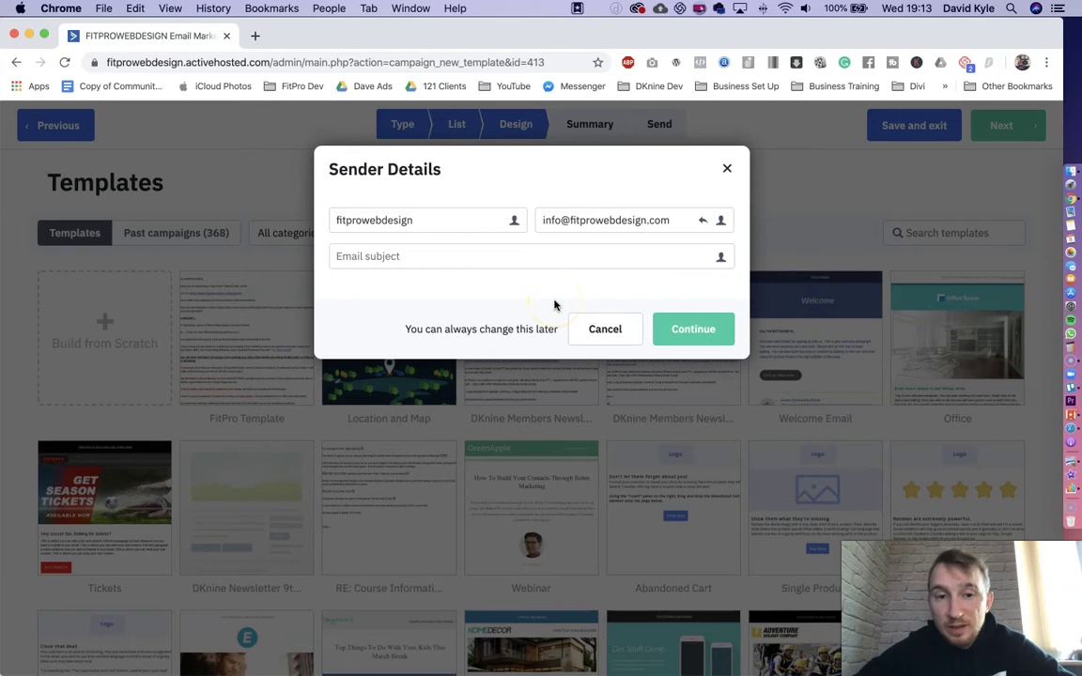
- Replace the sender's from name, enter subject 'Test Email', and continue to the designer
left_click(416, 219)
double_click(416, 219)
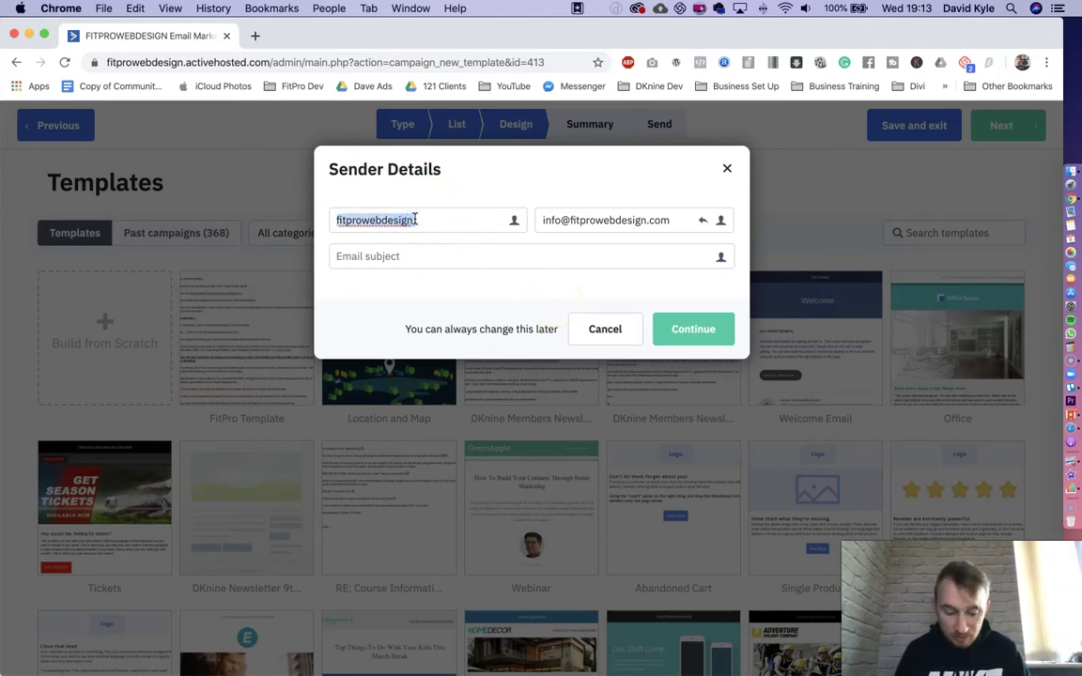
type("FitPro Lead G")
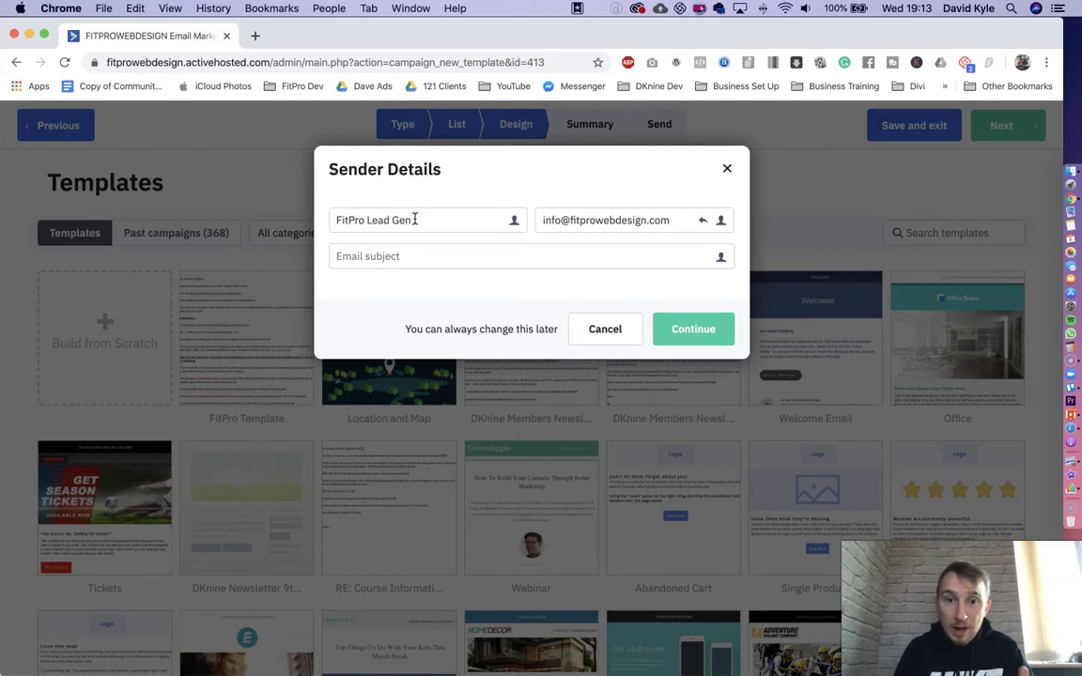
triple_click(416, 219)
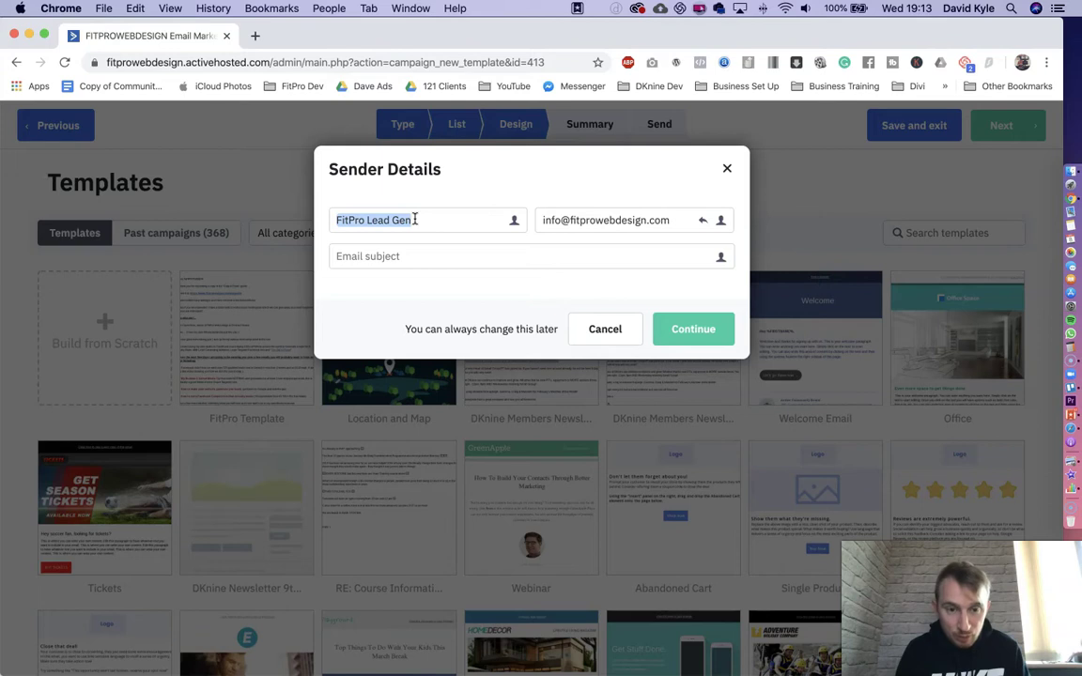
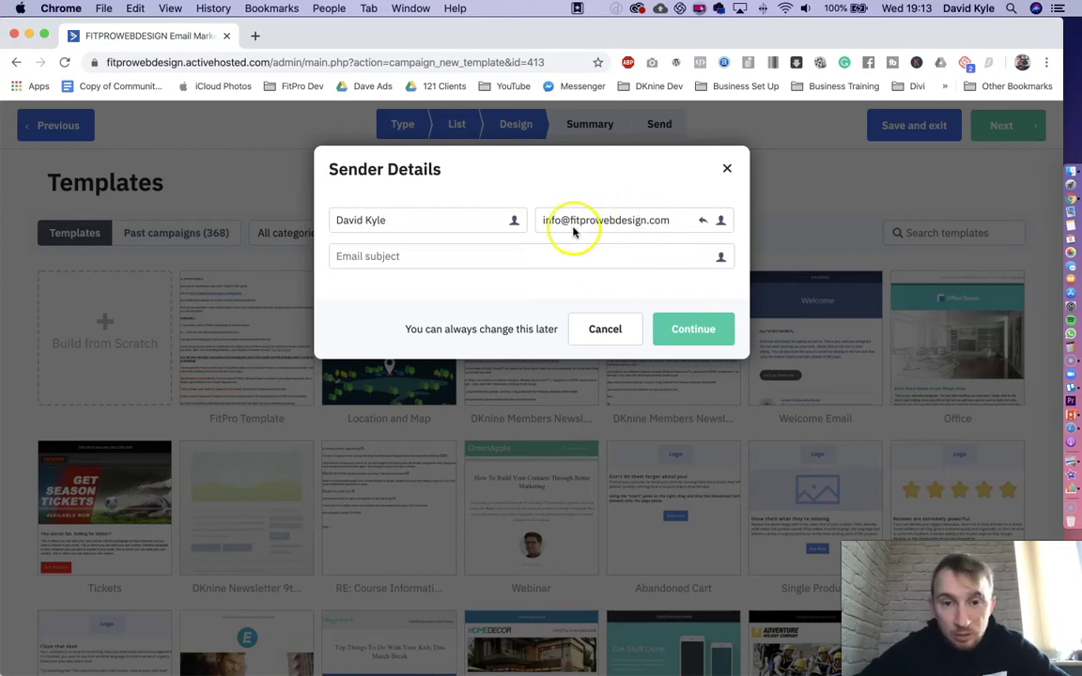
left_click_drag(545, 220, 638, 219)
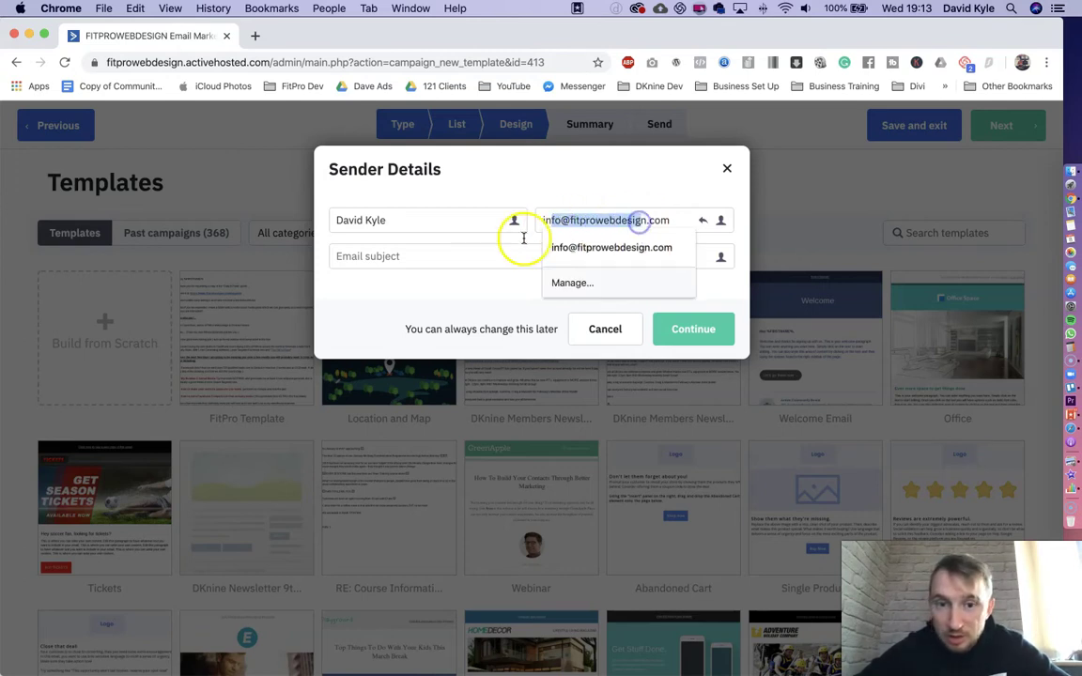
left_click(448, 261)
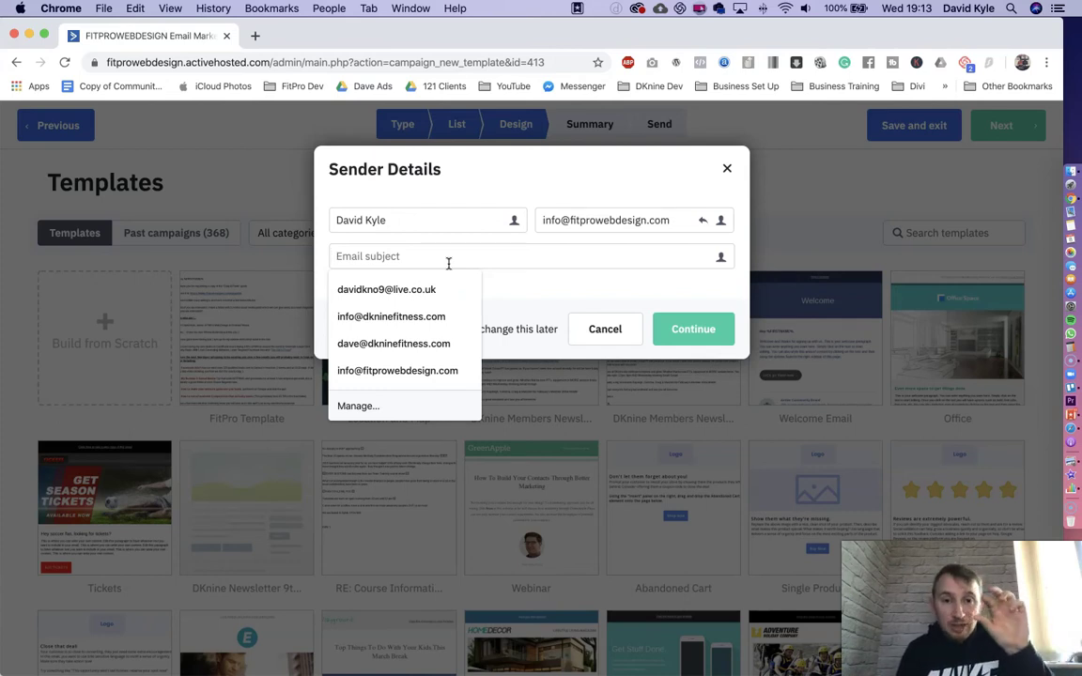
type("Test Email")
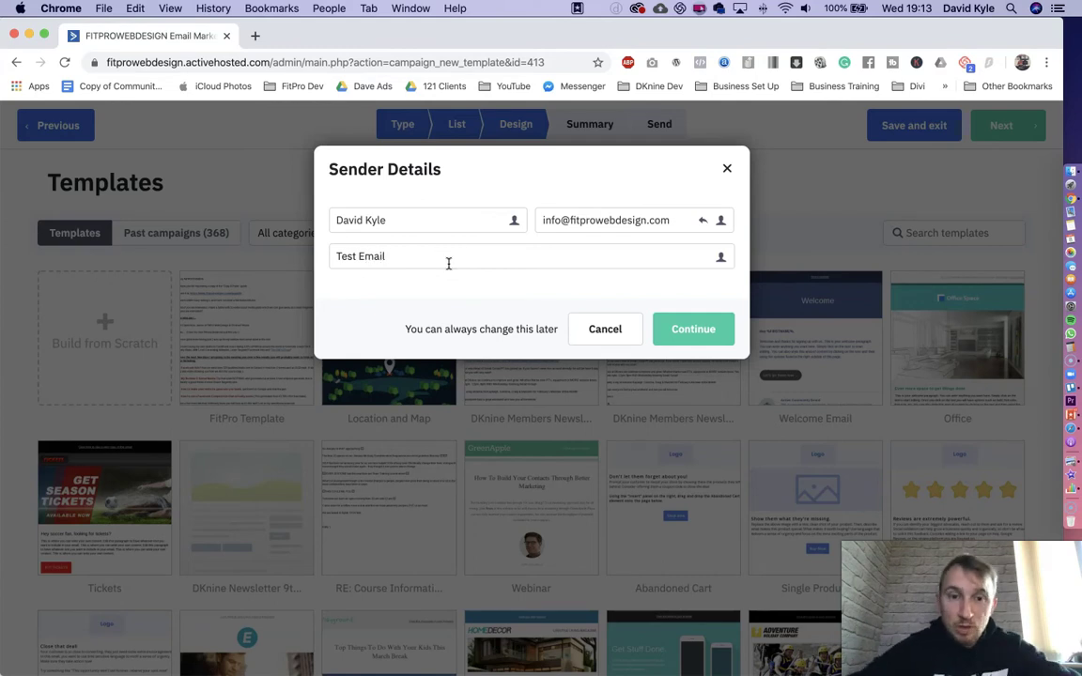
left_click(701, 331)
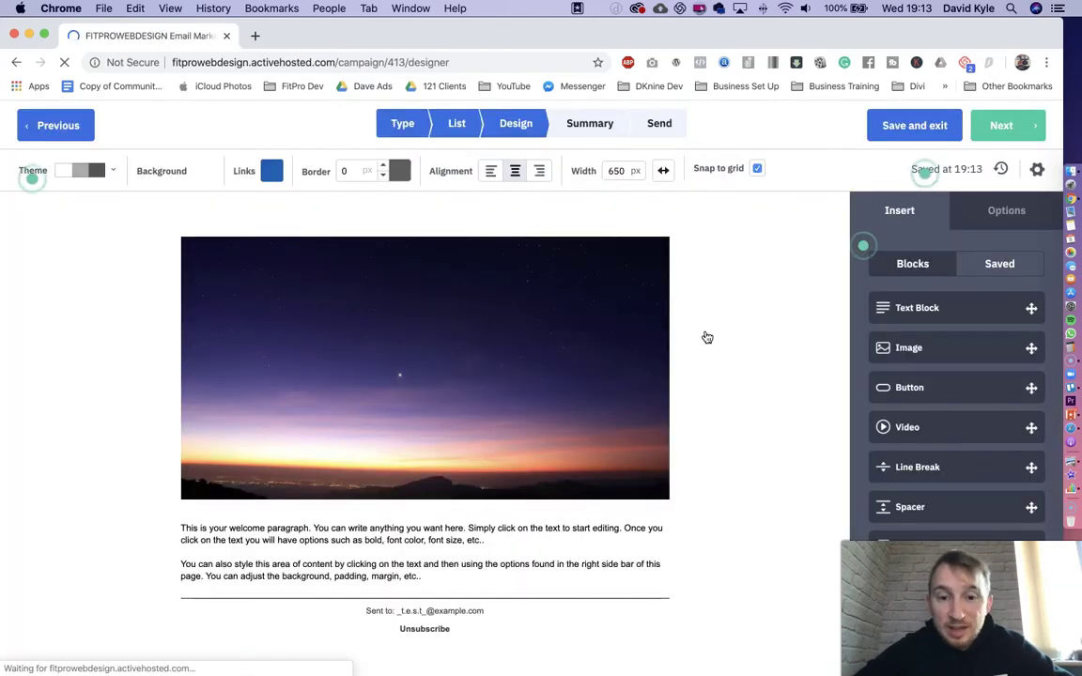
- Delete the header sunset image block via its gear menu and confirm
mouse_move(604, 301)
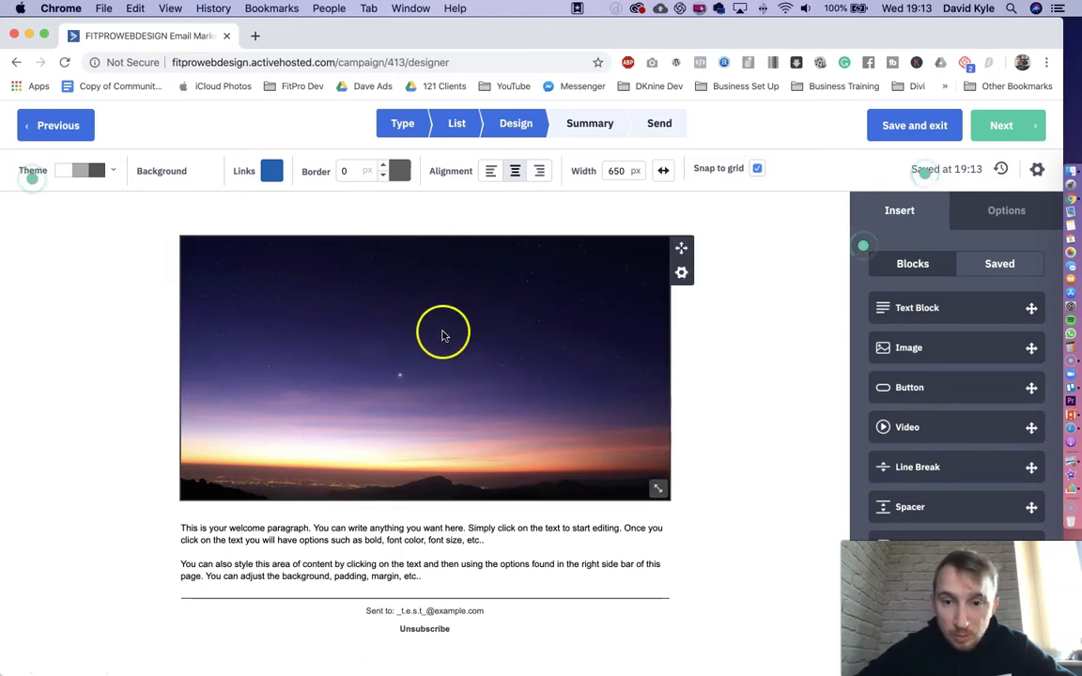
left_click(682, 273)
left_click(590, 363)
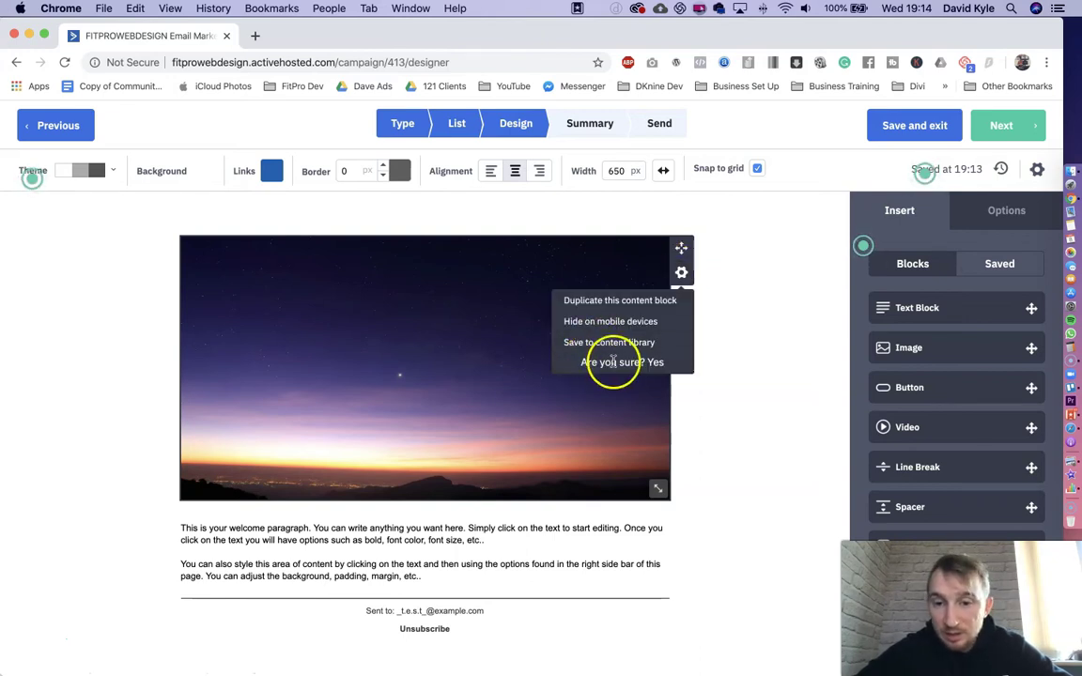
left_click(655, 365)
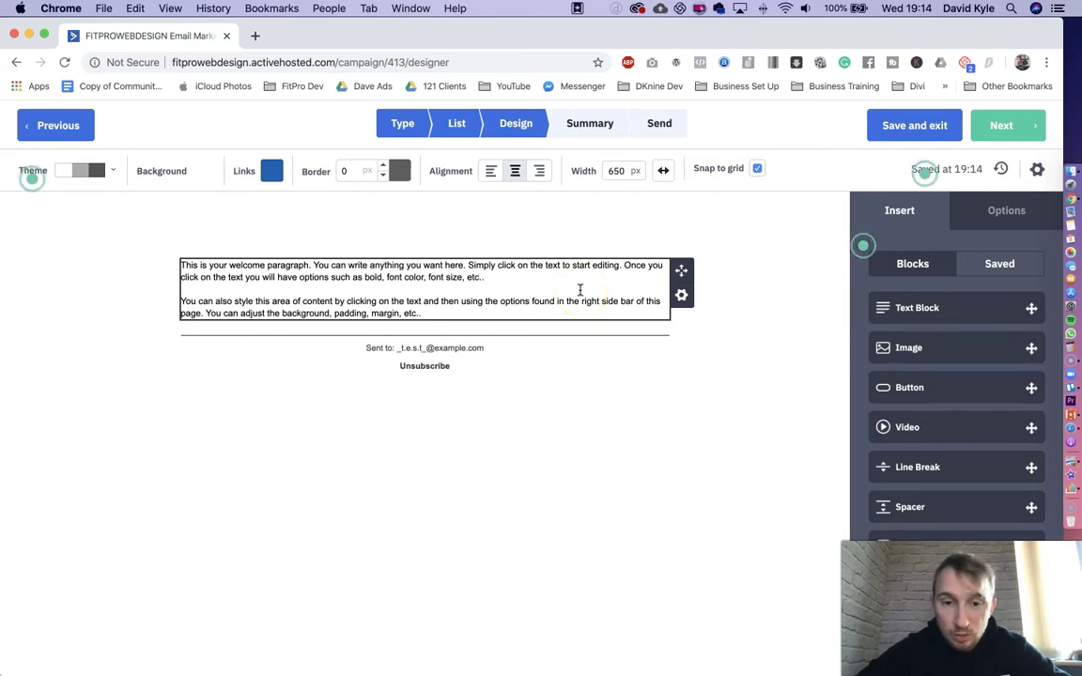
- Replace the placeholder paragraphs in the text block with the pasted email copy
left_click(579, 290)
key("super+a")
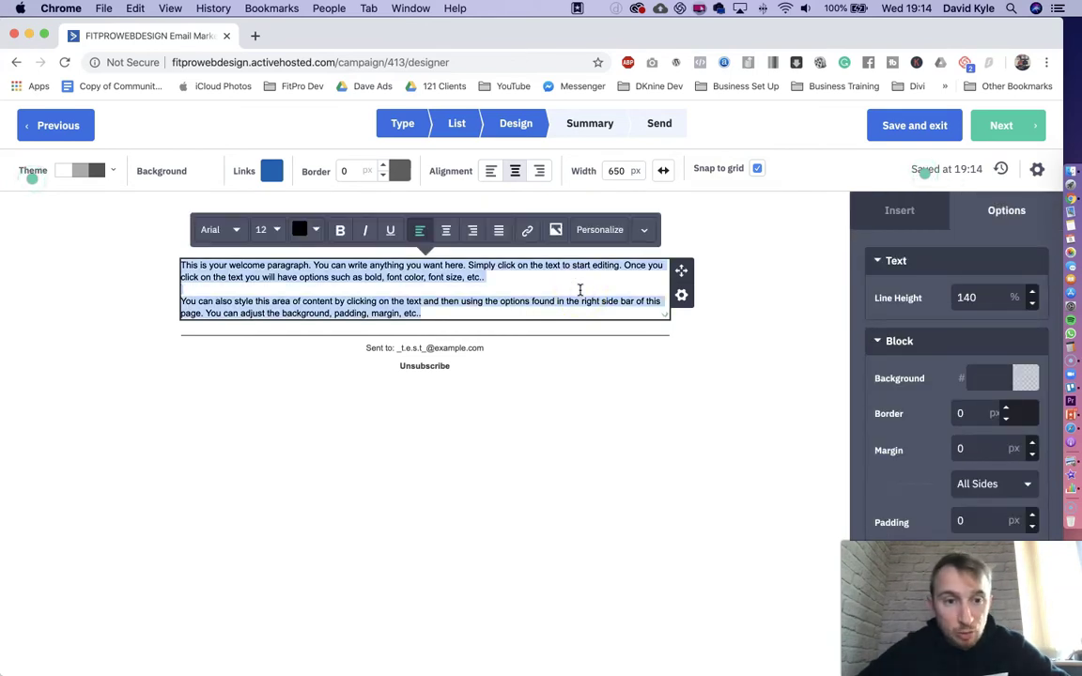
key("BackSpace")
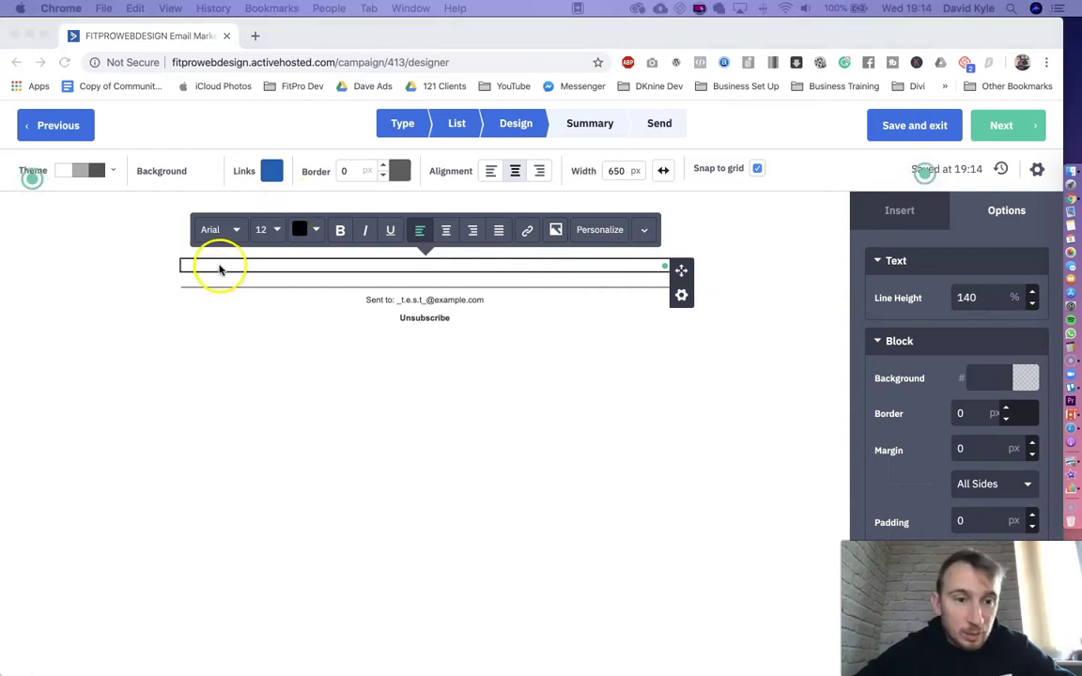
key("super+v")
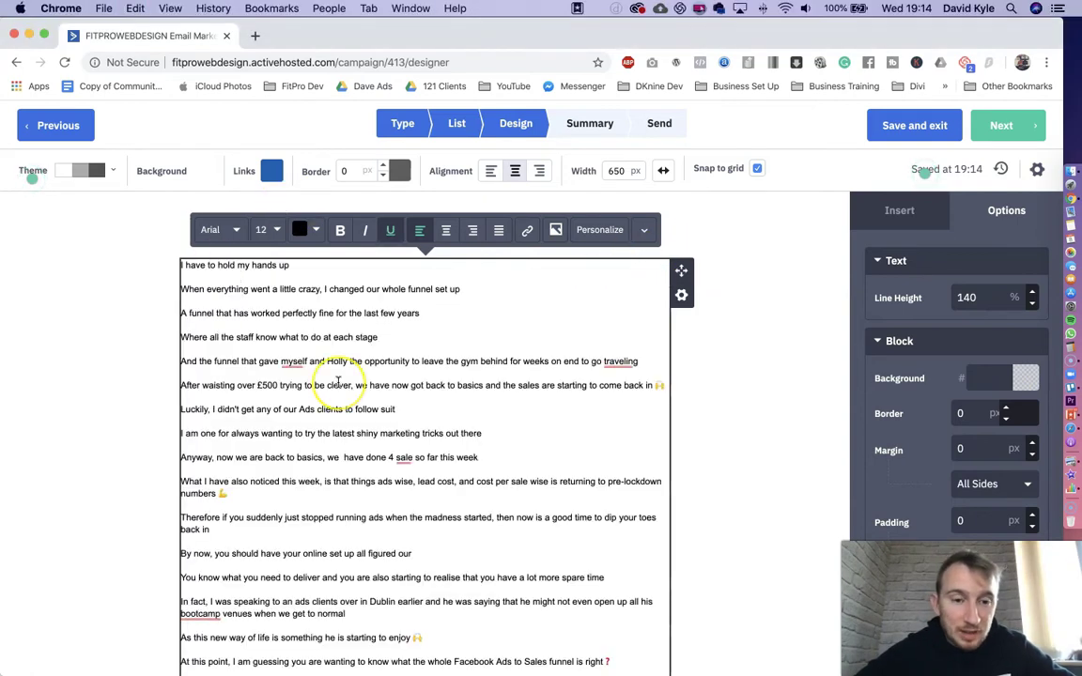
- Review the pasted copy and select the opening line 'I have to hold my hands up'
scroll(338, 383, "down", 3)
scroll(338, 383, "down", 5)
scroll(338, 382, "up", 8)
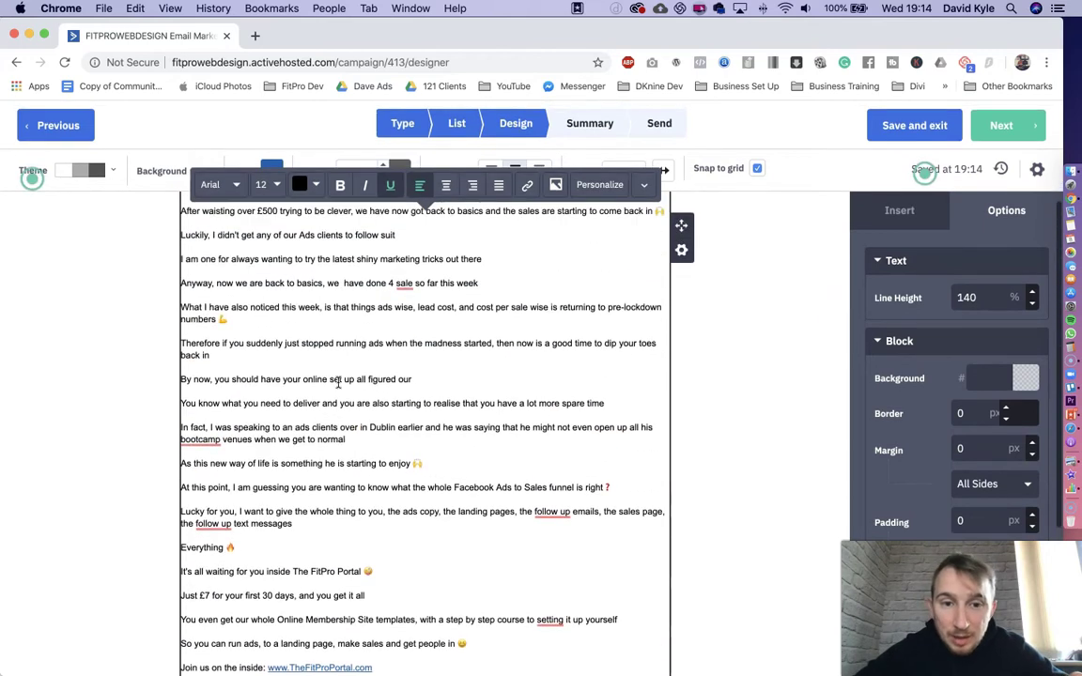
scroll(338, 382, "down", 5)
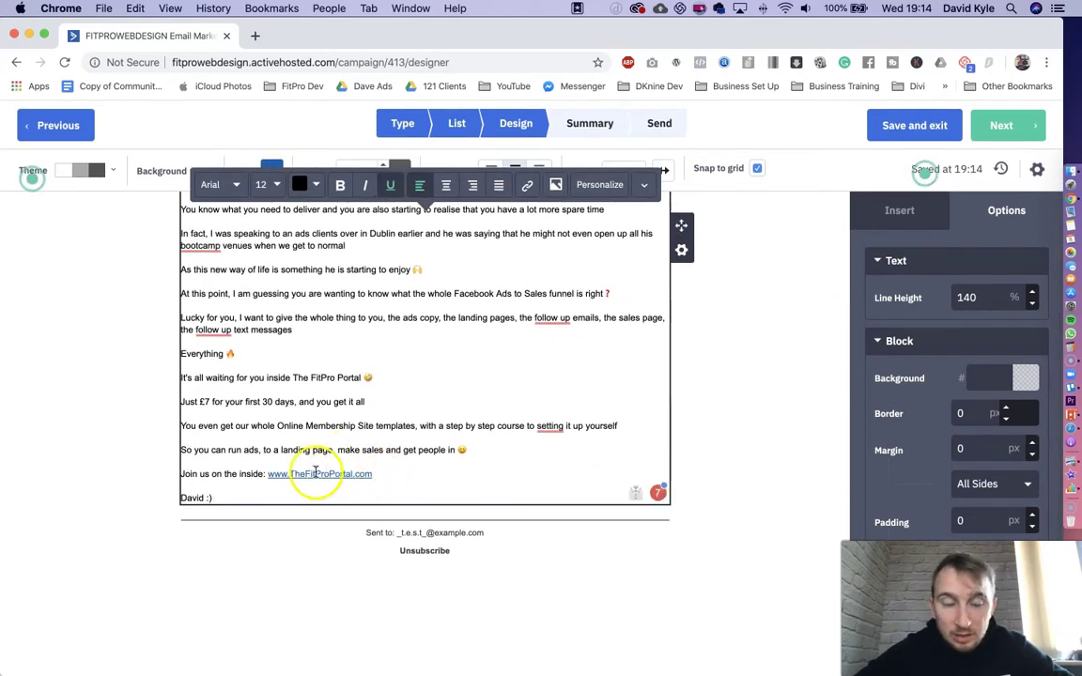
scroll(334, 474, "up", 8)
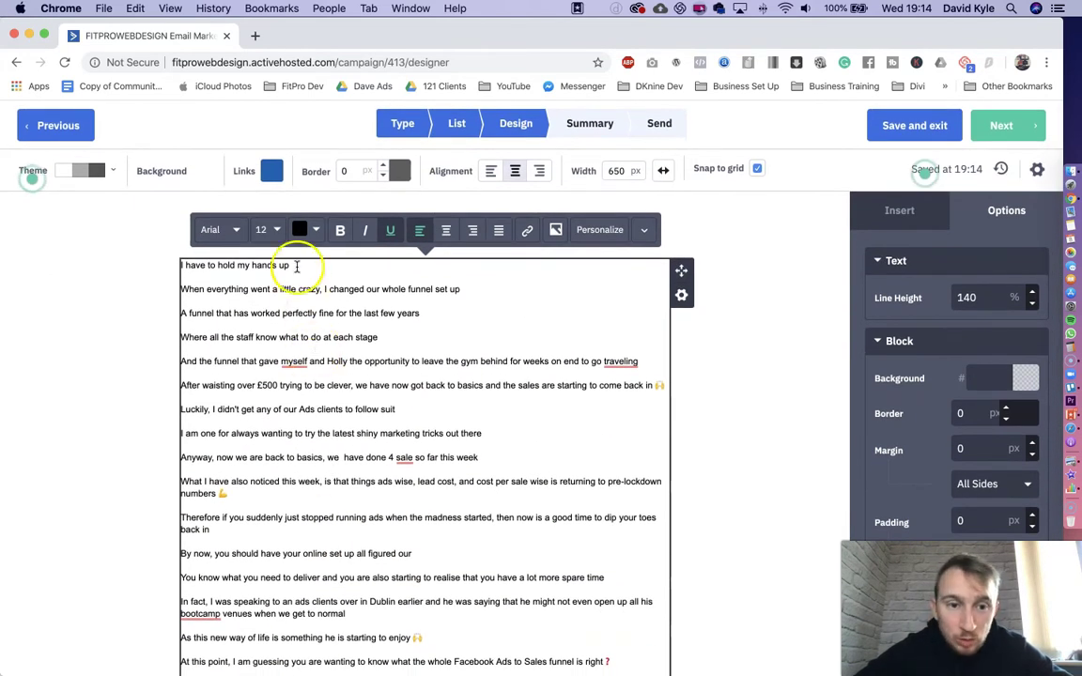
left_click_drag(296, 265, 178, 264)
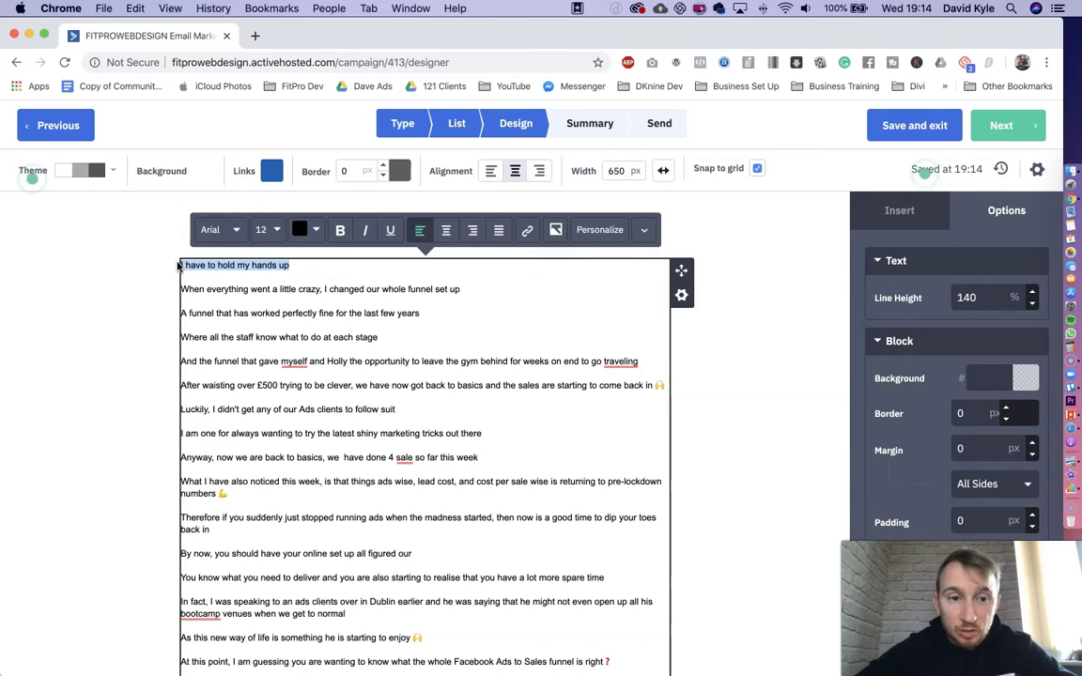
- Add a web link to the opening line 'I have to hold my hands up'
left_click(529, 231)
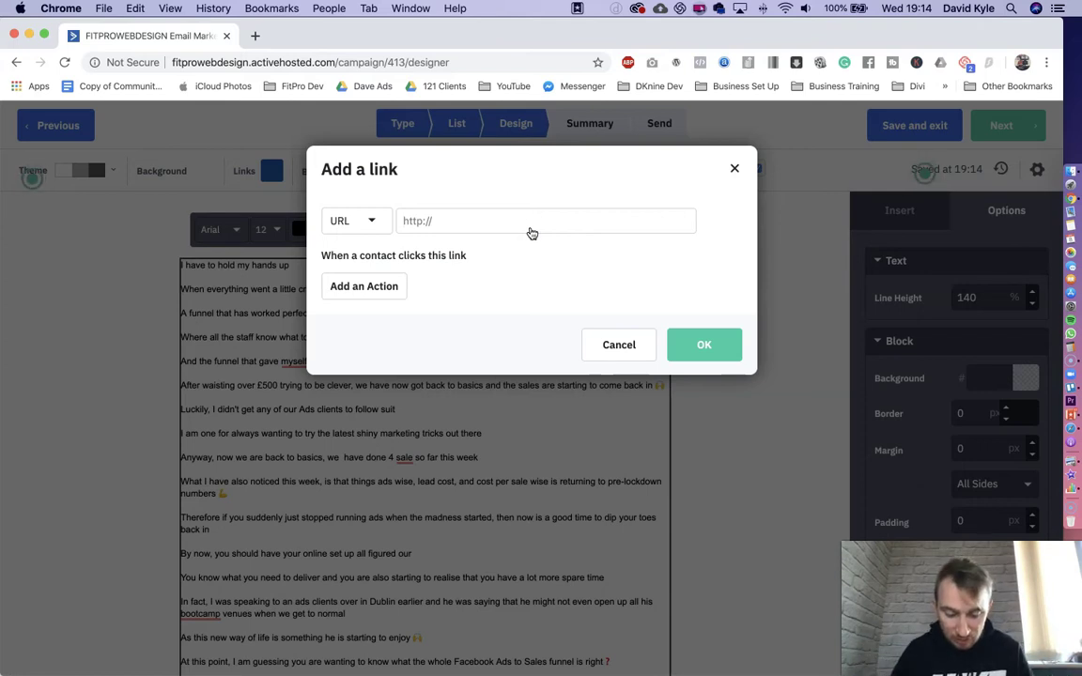
type("http://www.fitproleadgen.com")
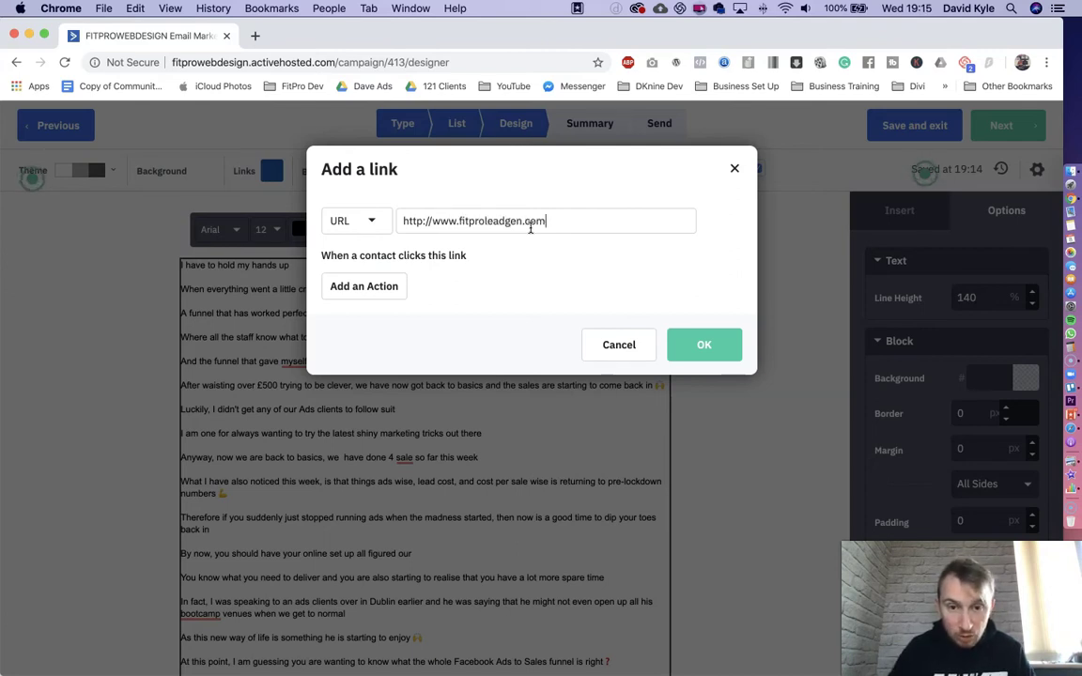
left_click(701, 346)
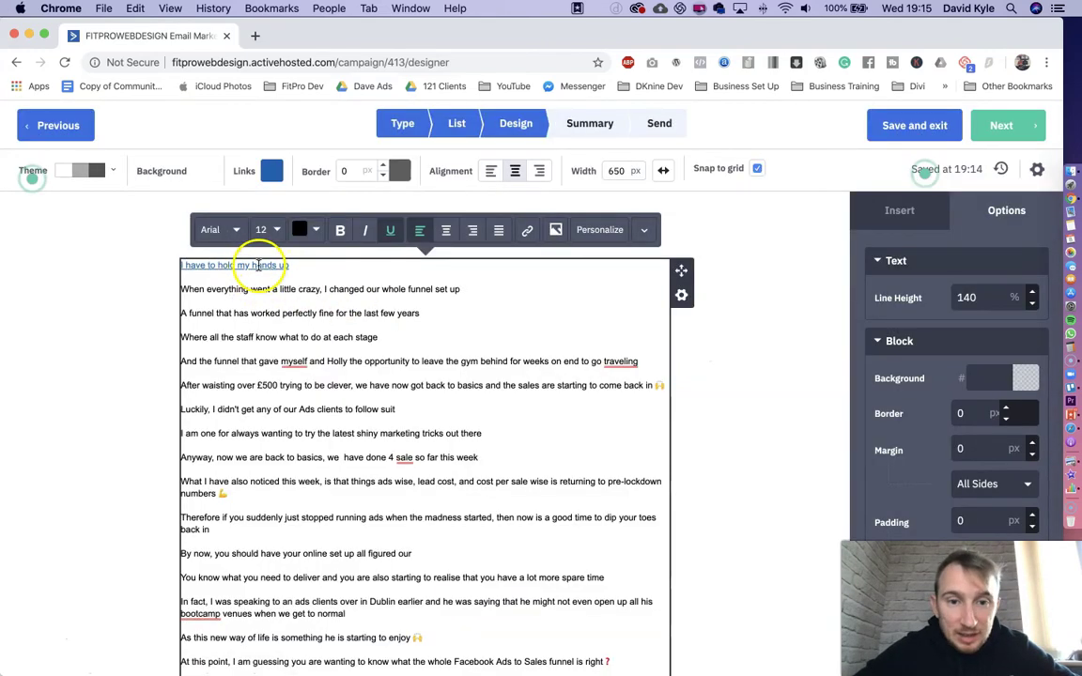
- Remove the link from the opening line and delete that line
left_click_drag(296, 266, 184, 271)
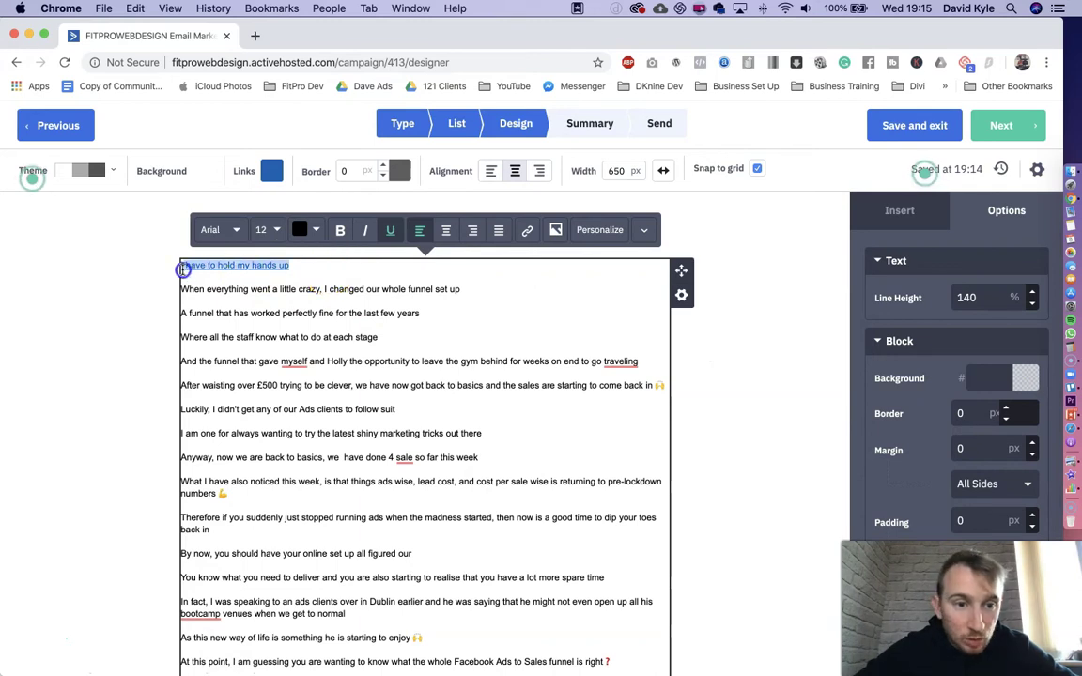
left_click(527, 230)
left_click(576, 343)
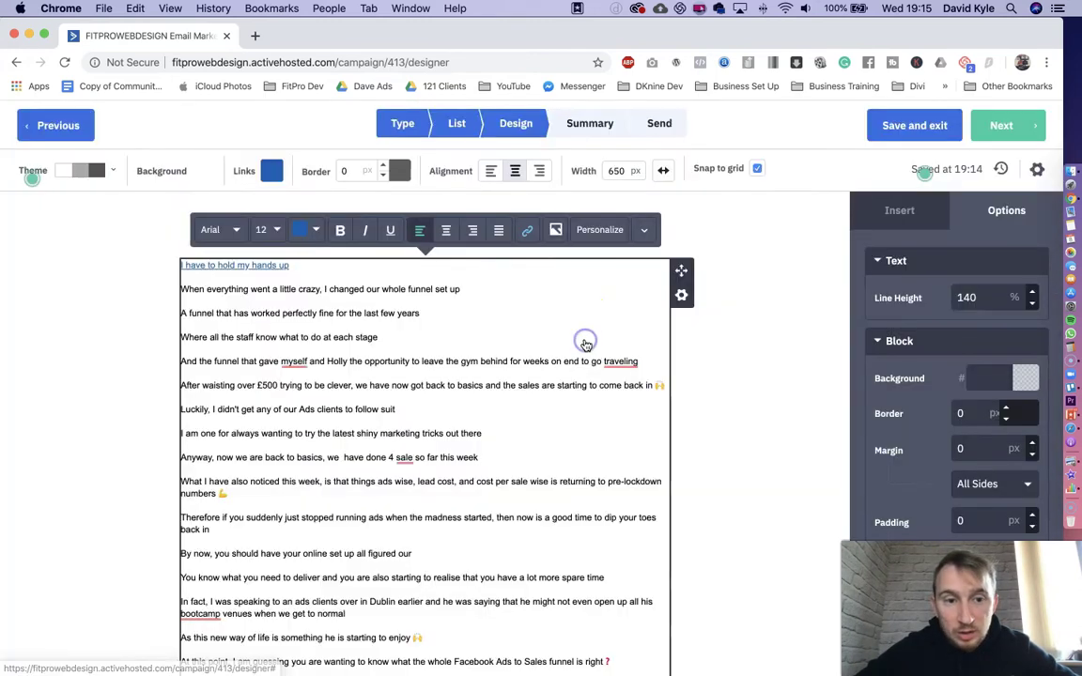
triple_click(321, 266)
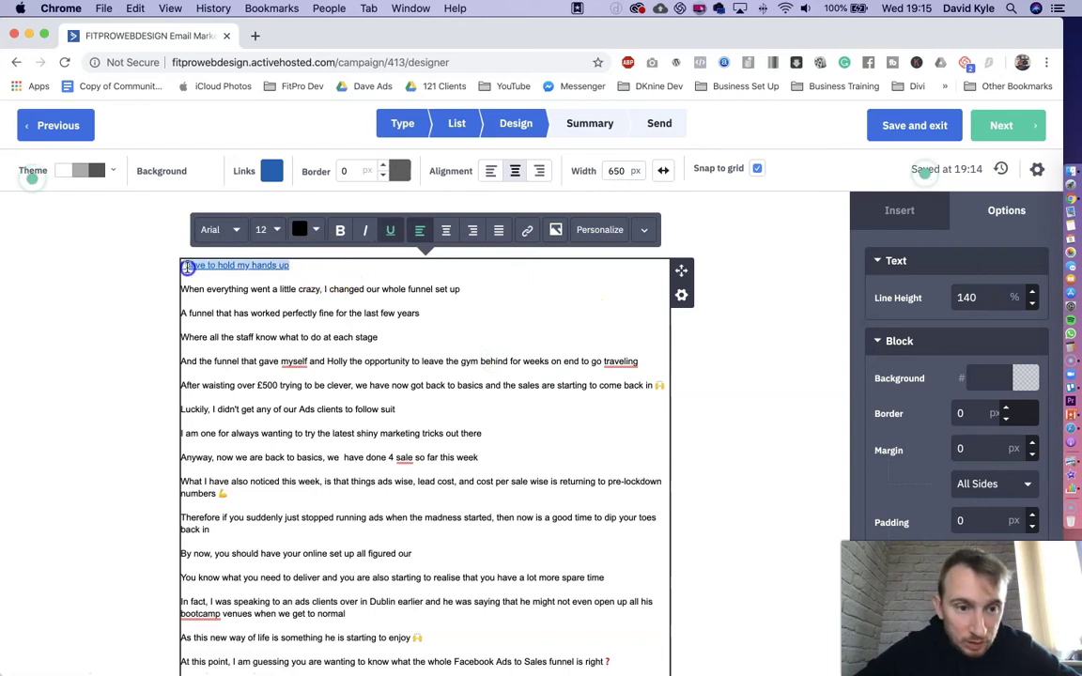
left_click(529, 232)
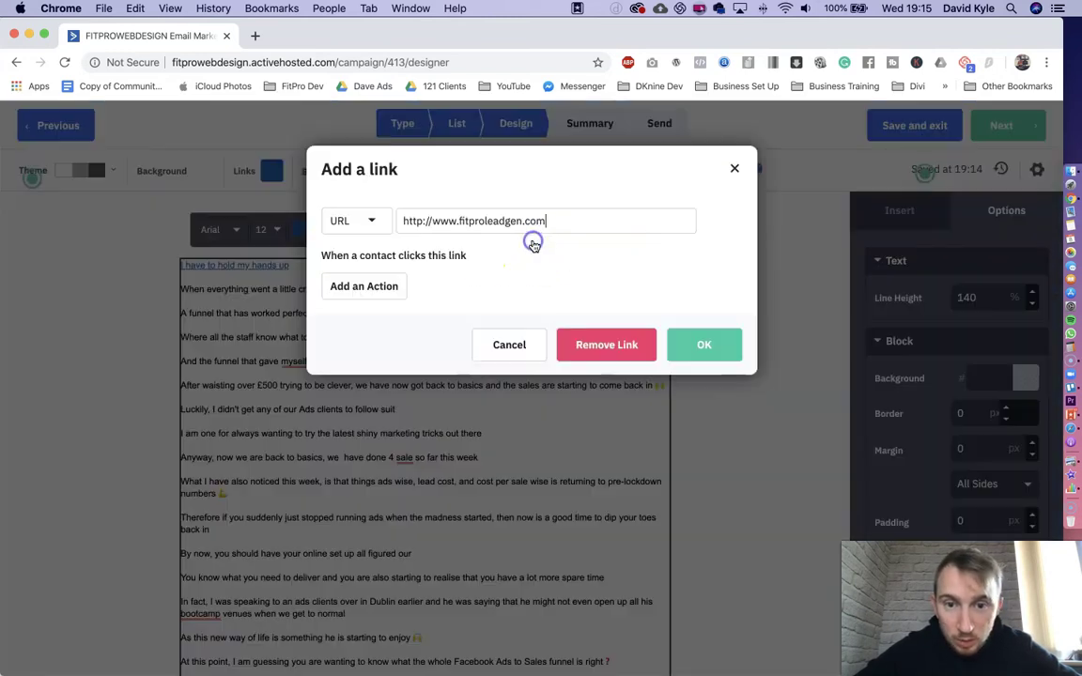
left_click(594, 344)
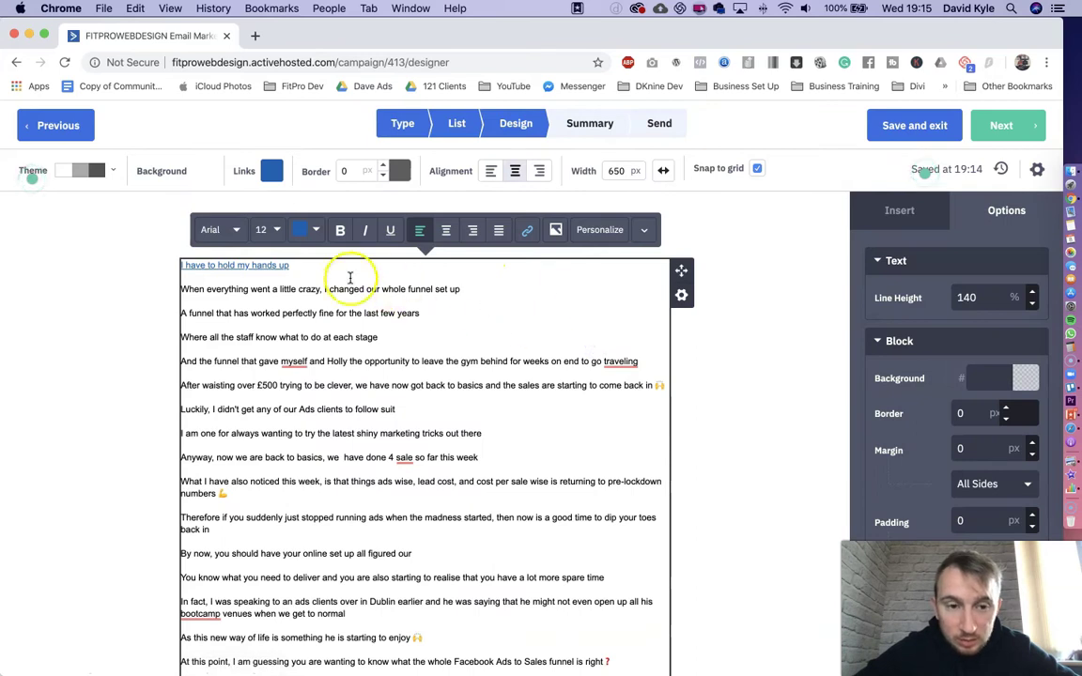
left_click_drag(182, 266, 293, 264)
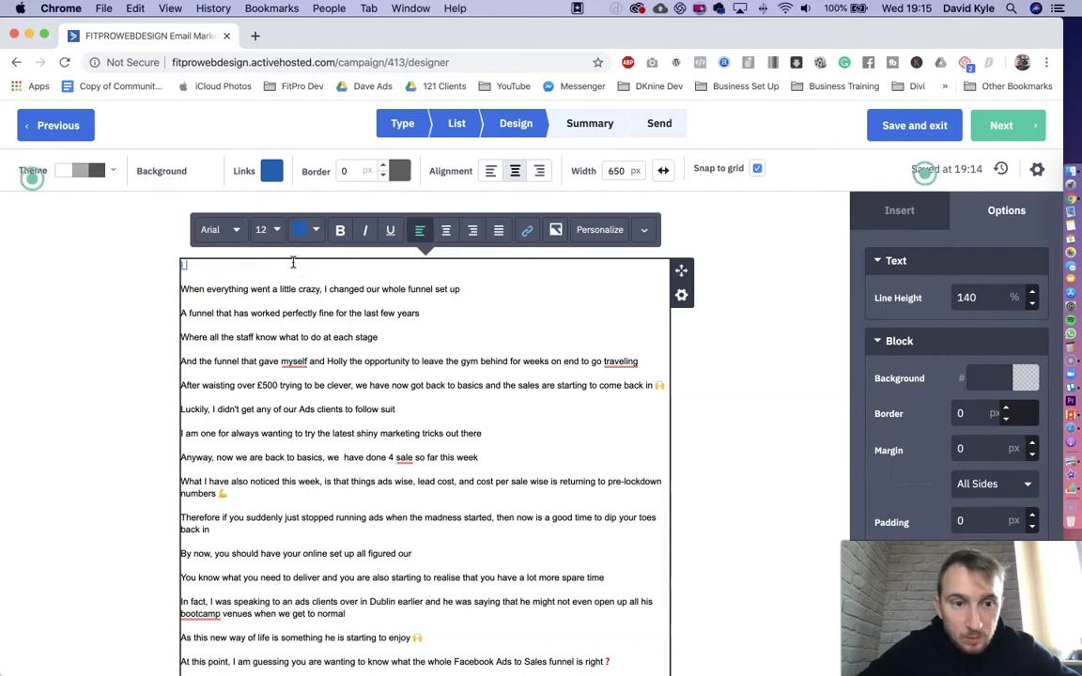
key("Right")
key("BackSpace")
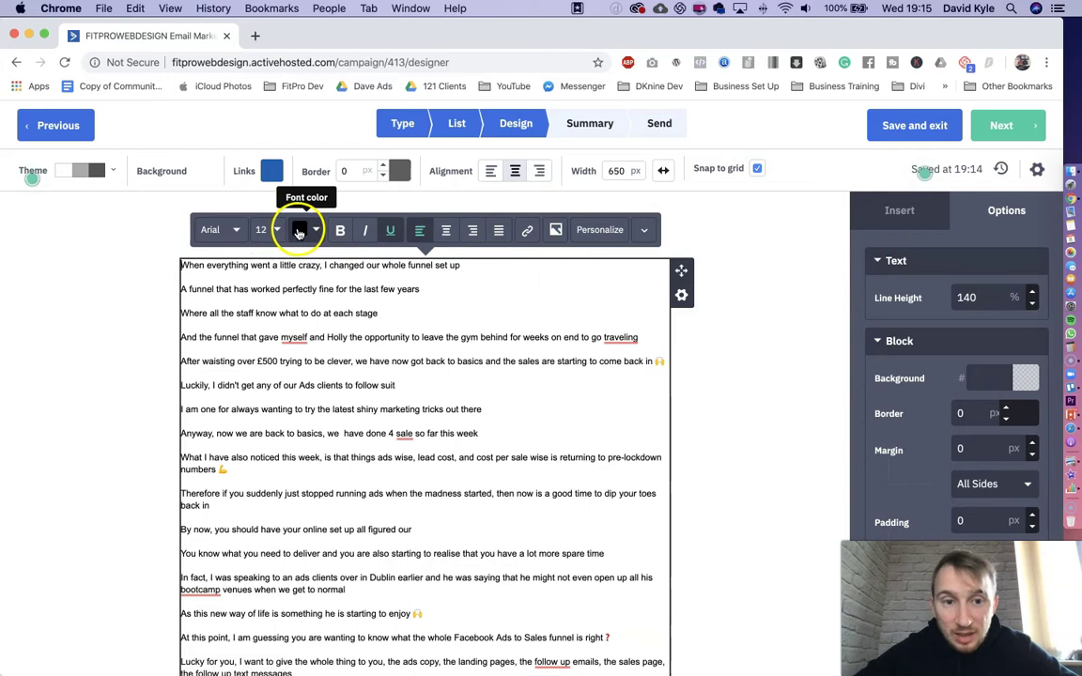
scroll(395, 395, "down", 5)
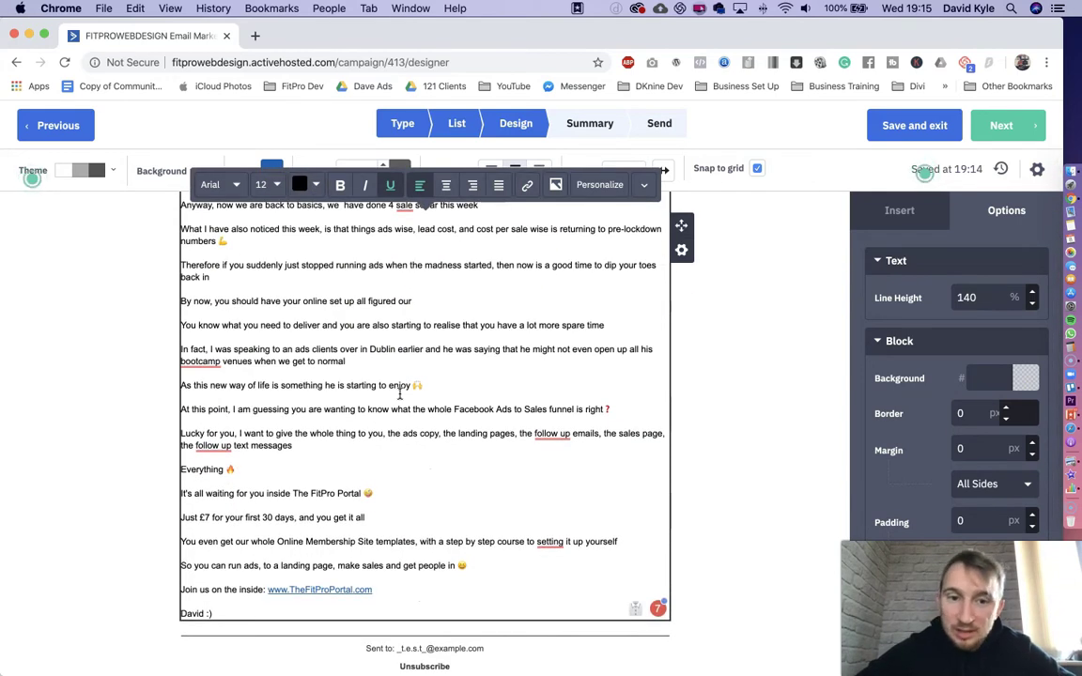
scroll(399, 394, "up", 5)
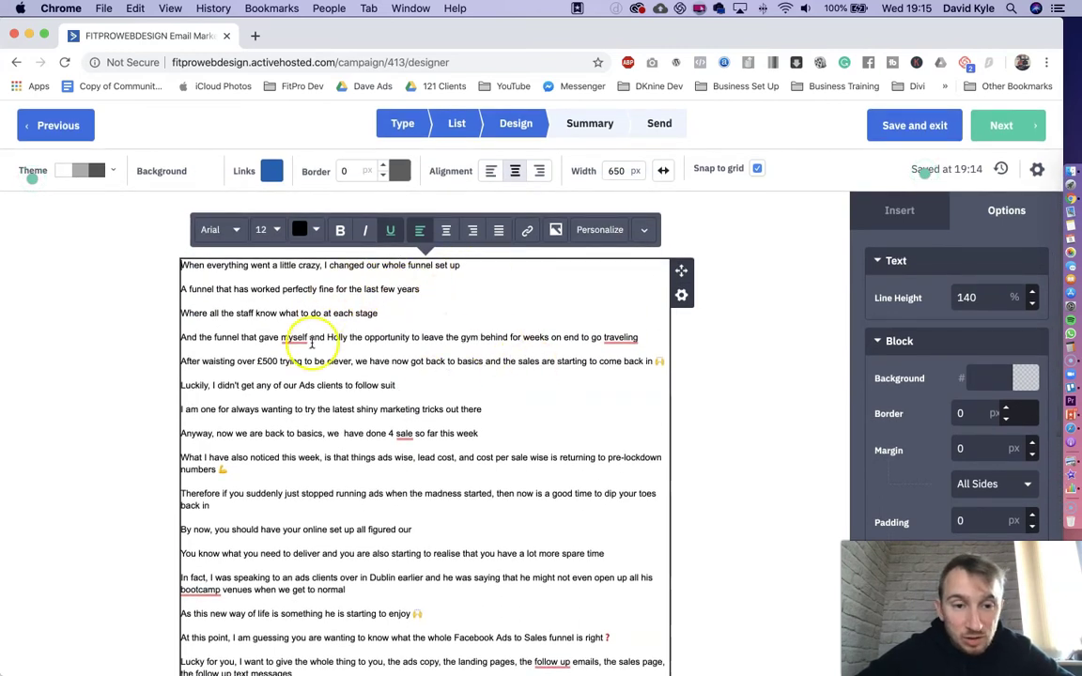
key("Return")
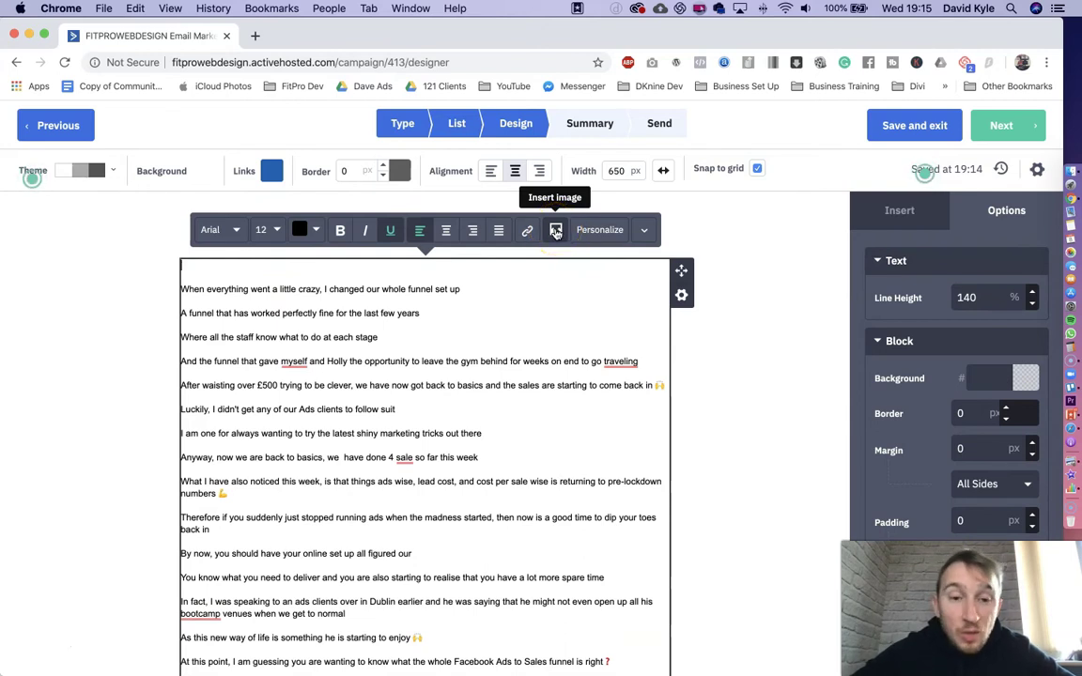
- Drag a new Image block above the email text and open the Image Manager for it
left_click(765, 315)
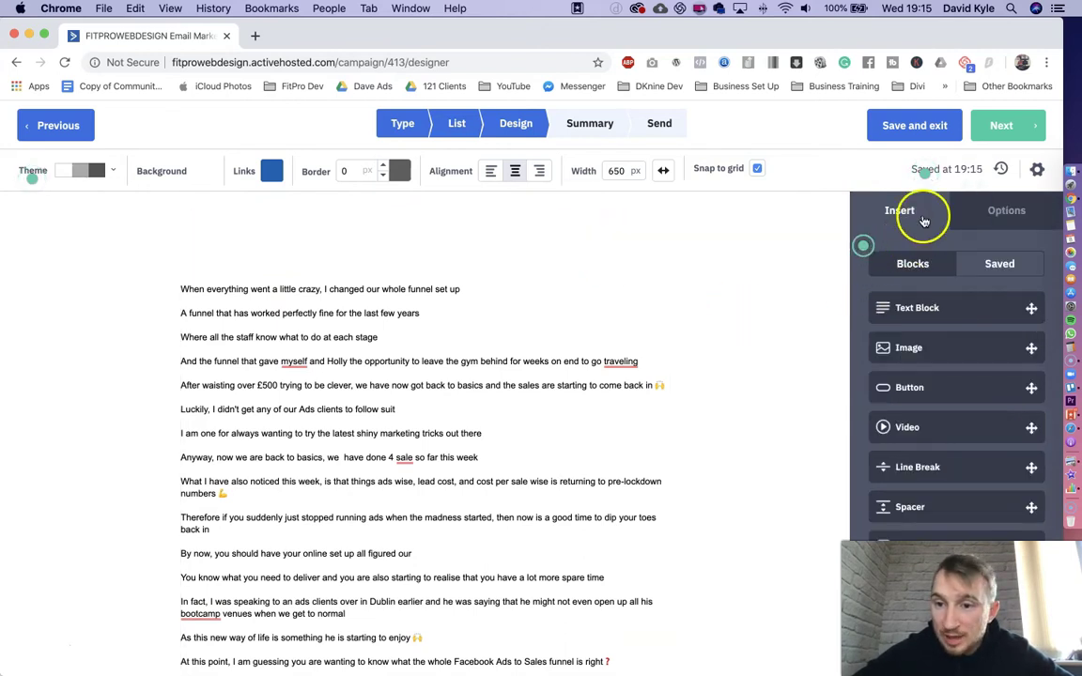
scroll(898, 213, "down", 2)
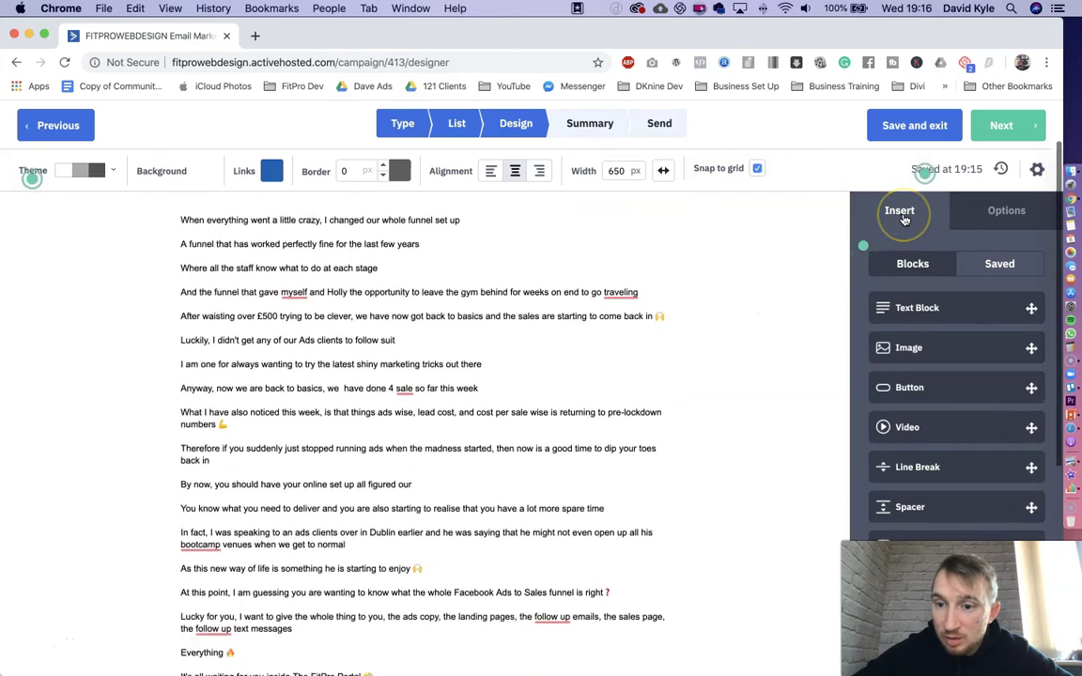
scroll(951, 417, "down", 2)
scroll(954, 418, "up", 3)
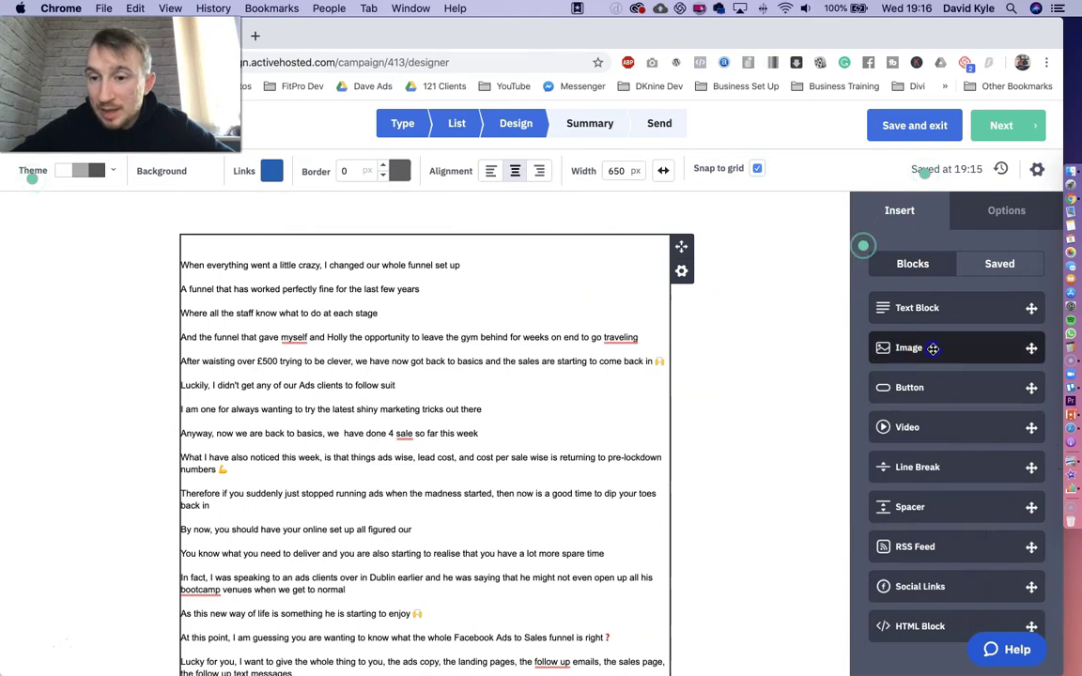
left_click_drag(932, 347, 479, 235)
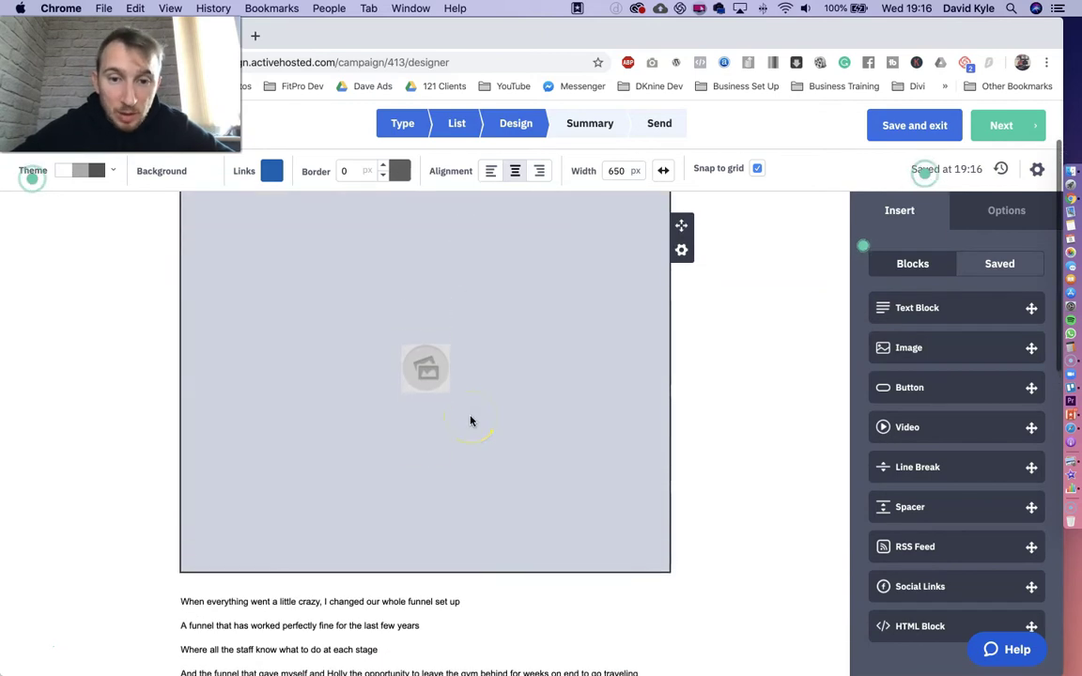
left_click(429, 370)
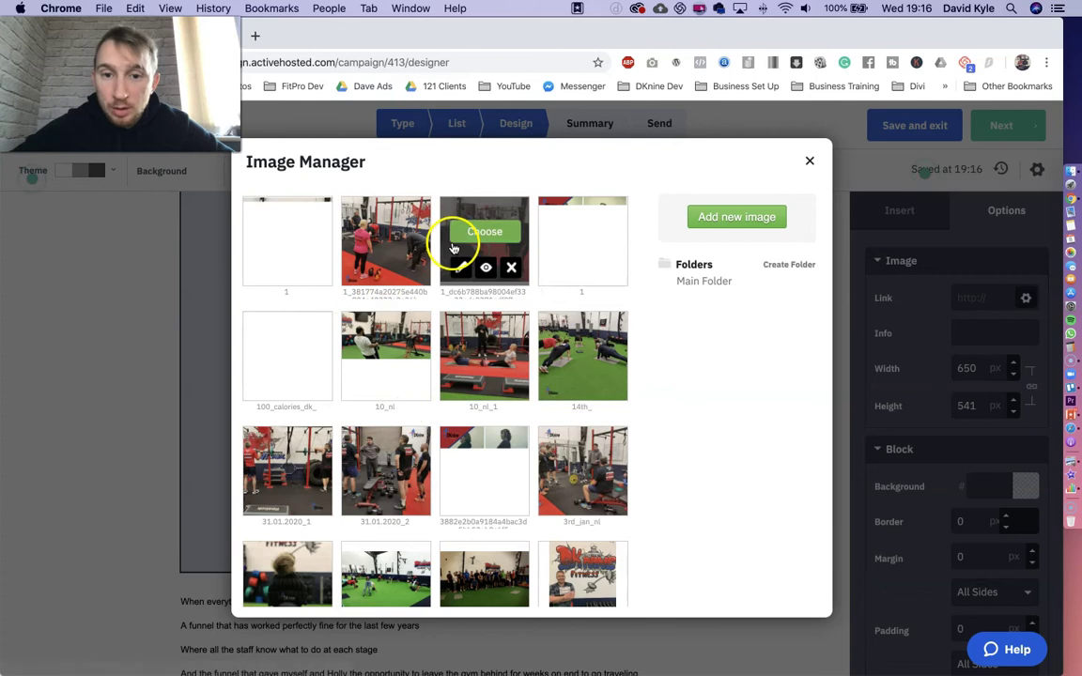
- Upload 1.png through the Image Manager and insert the vegetable photo into the top image block
left_click(736, 218)
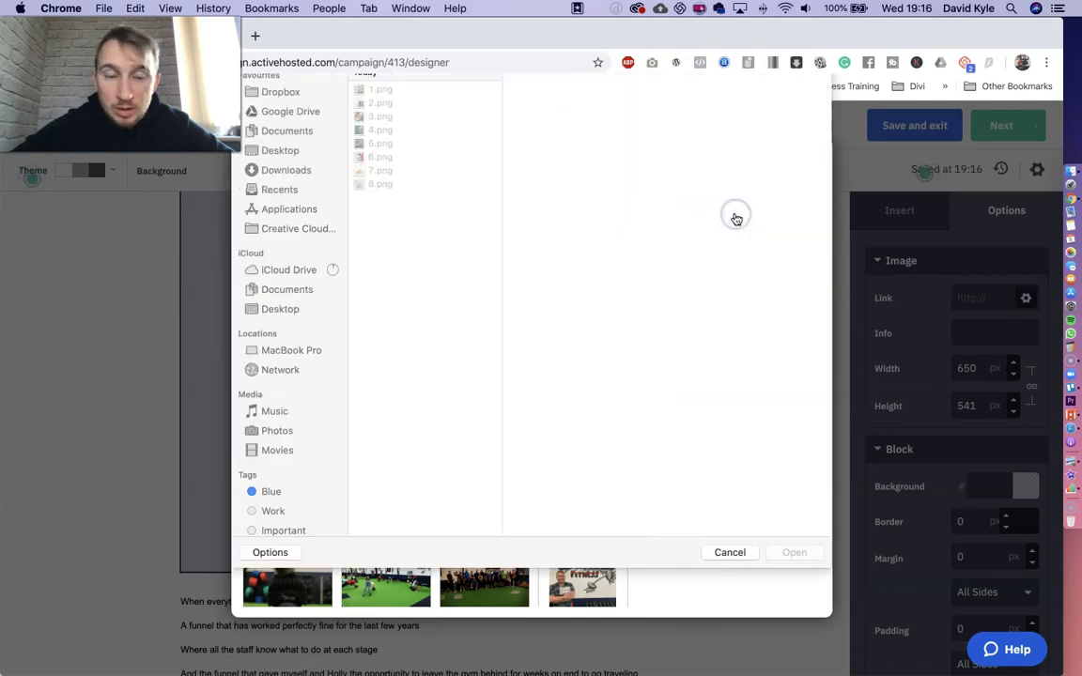
left_click(396, 131)
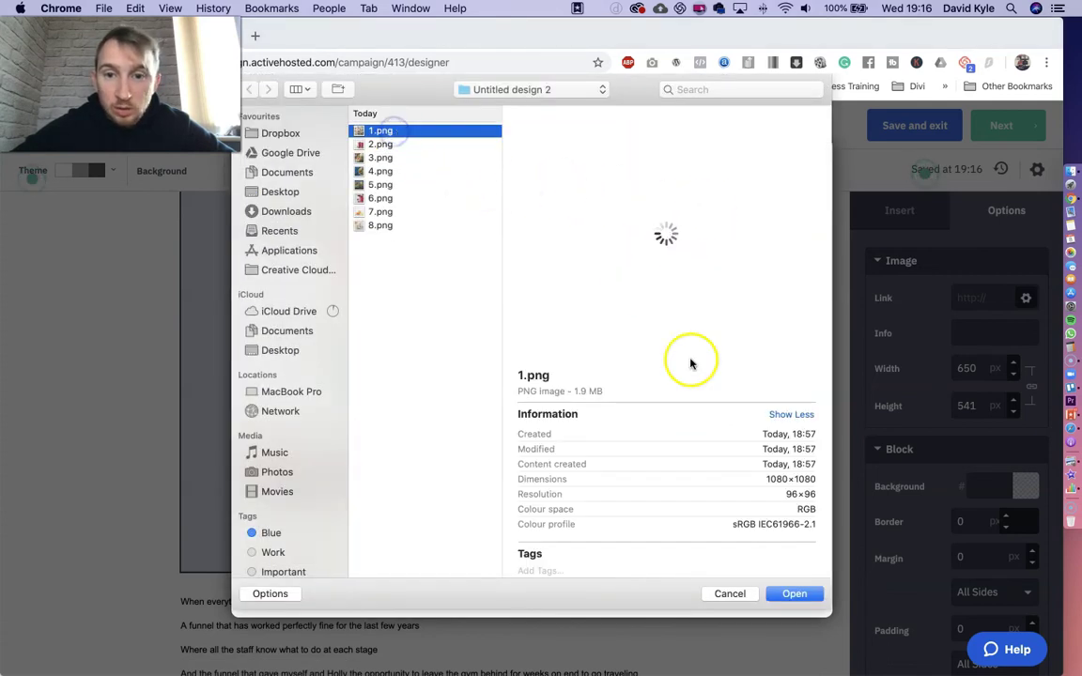
left_click(796, 594)
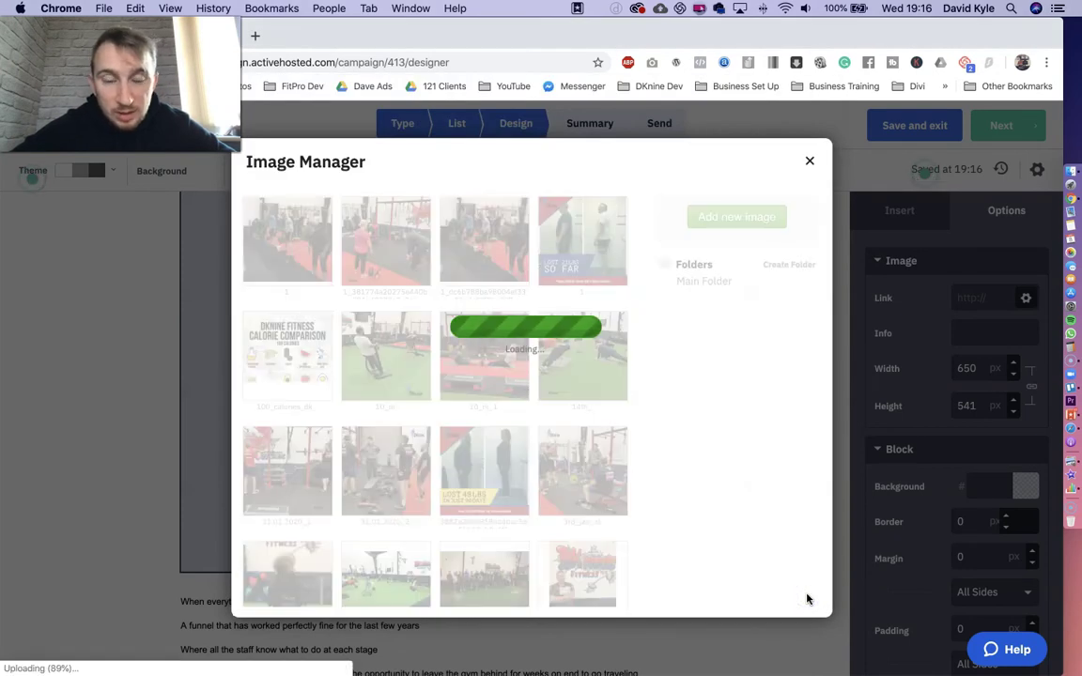
left_click(768, 580)
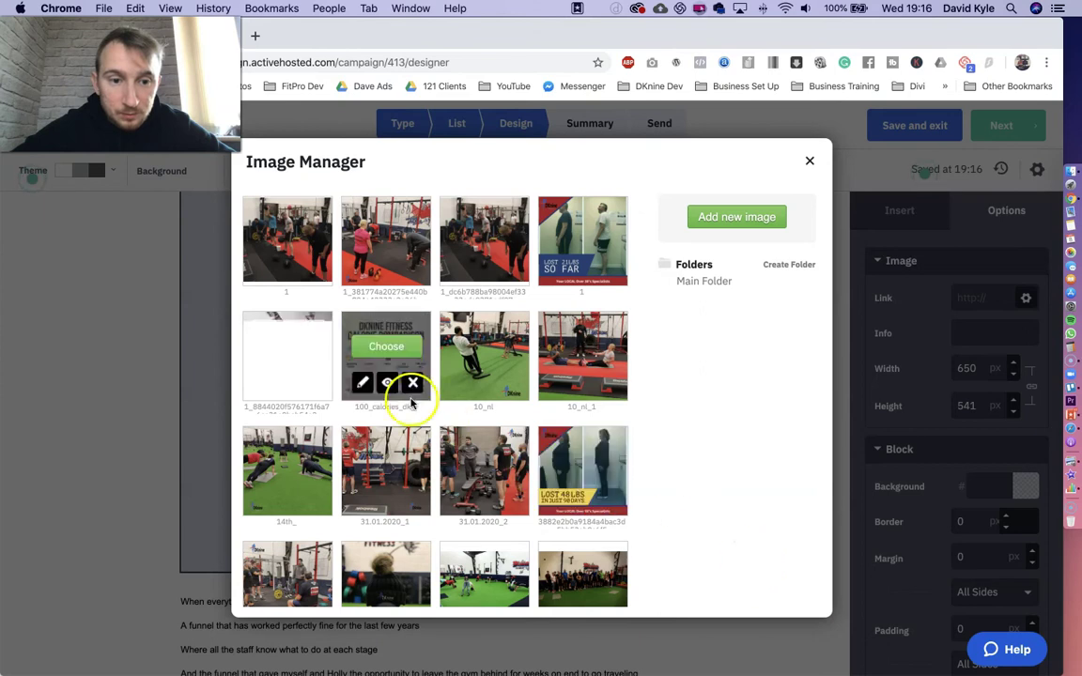
mouse_move(308, 322)
left_click(287, 345)
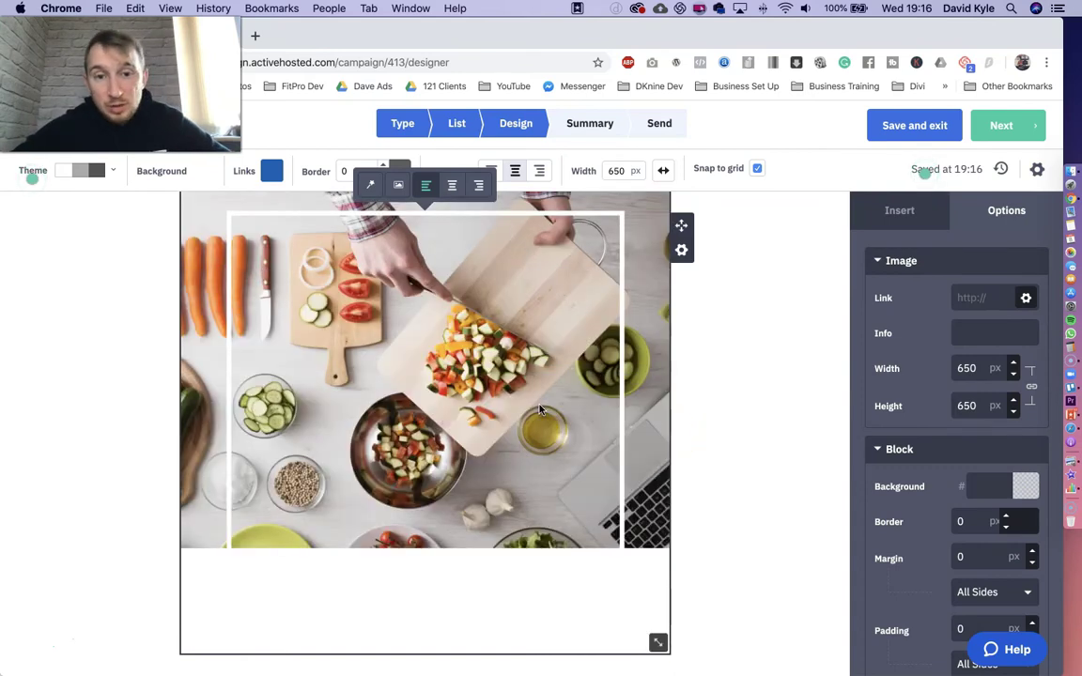
- Resize the vegetable photo so it fills its image block
left_click_drag(660, 637, 491, 346)
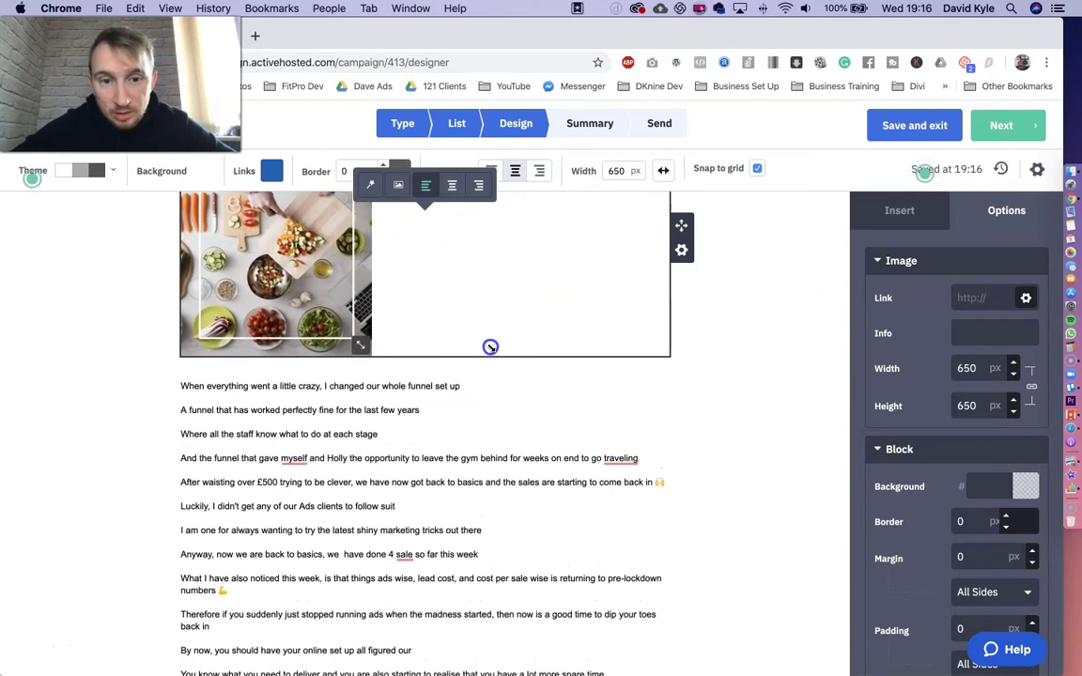
left_click(509, 387)
left_click(683, 366)
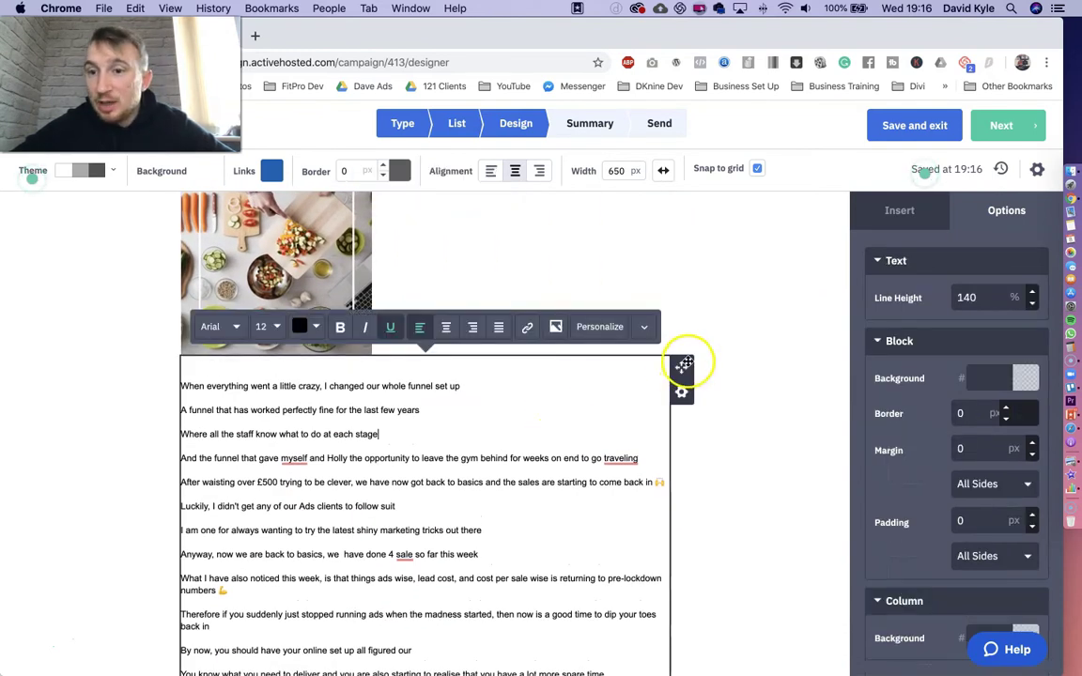
- Add a Video block below the image and put the cursor in its Video Setup URL field
left_click(901, 212)
left_click(966, 381)
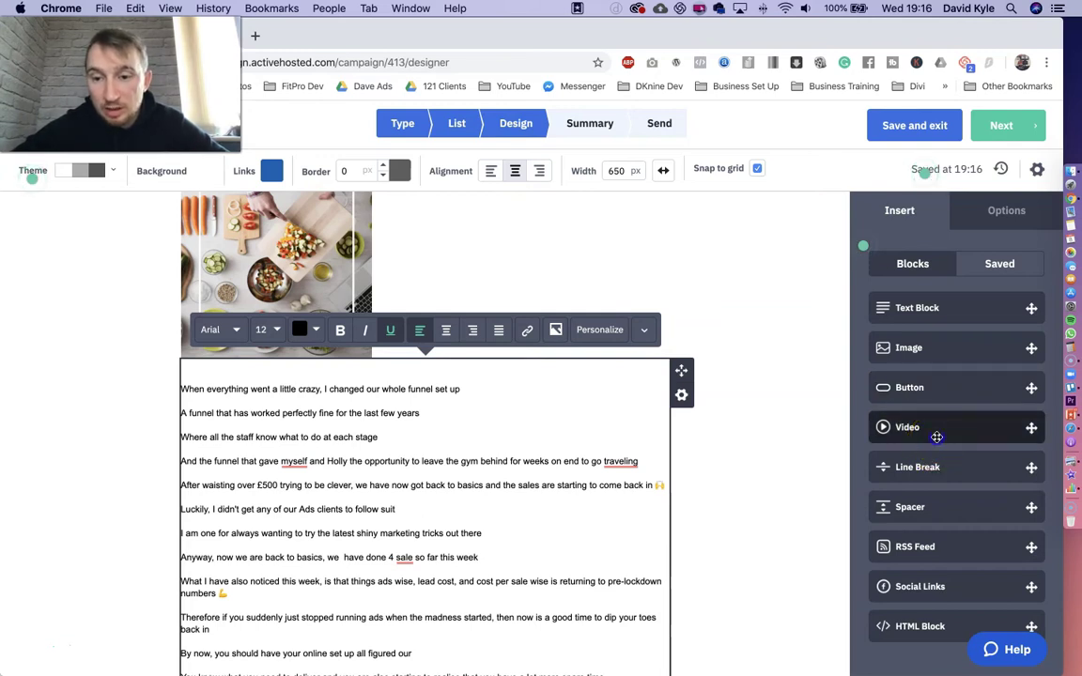
left_click_drag(936, 436, 398, 377)
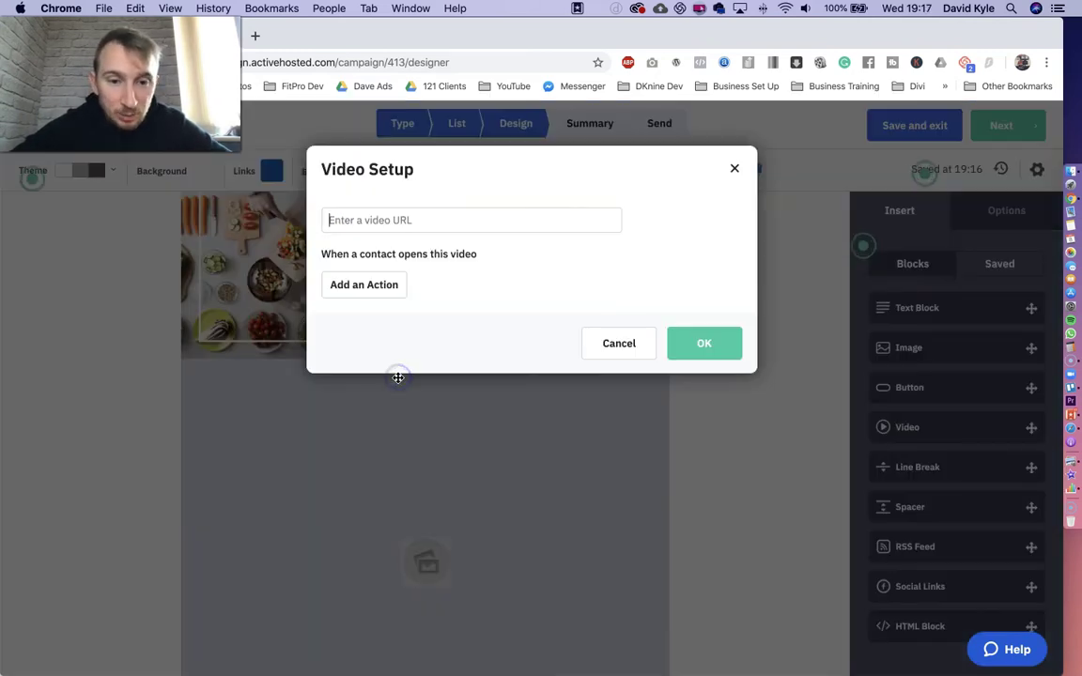
left_click(436, 221)
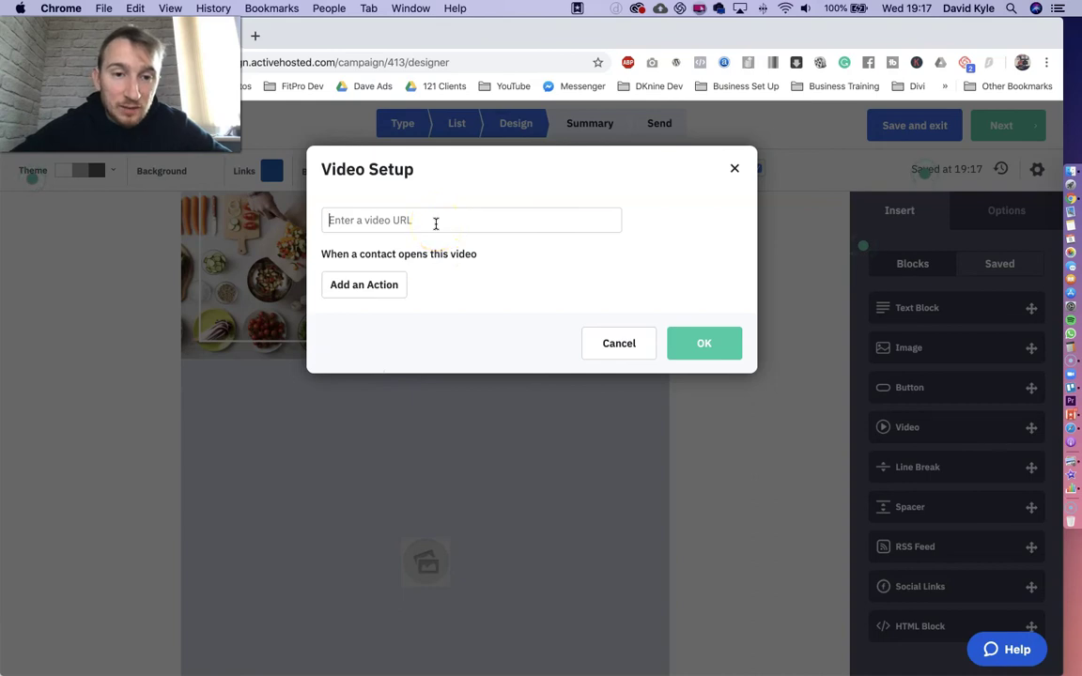
- In a new tab, open the Facebook lead generation ad tutorial from the FitPro Lead Generation YouTube channel
left_click(254, 38)
type("youtube")
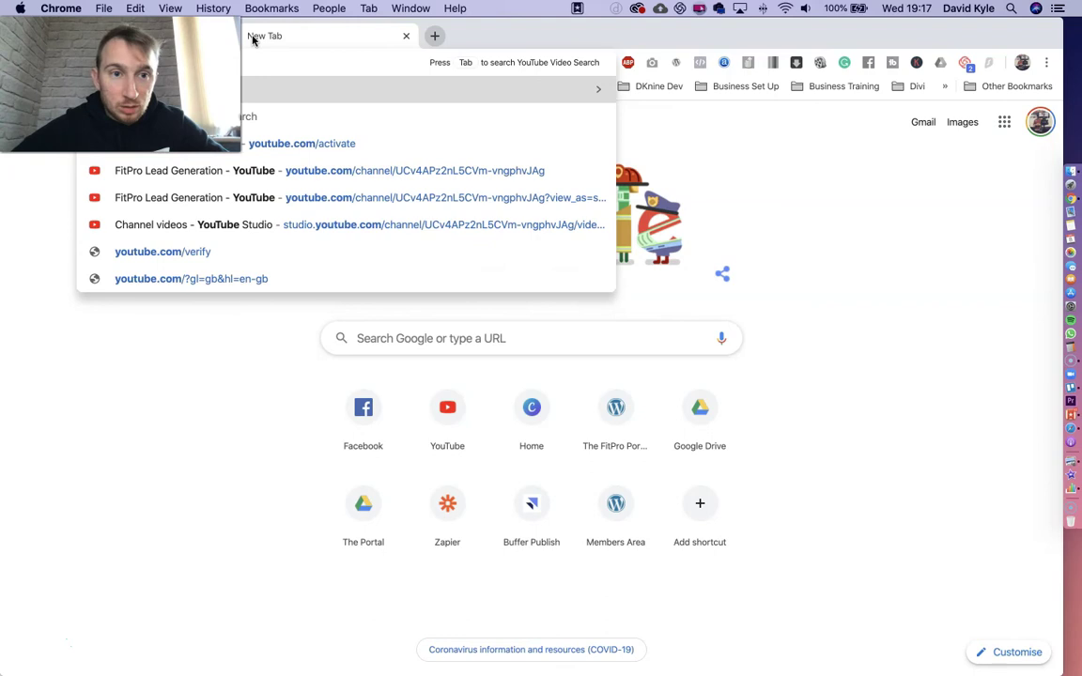
left_click(441, 197)
scroll(867, 278, "down", 5)
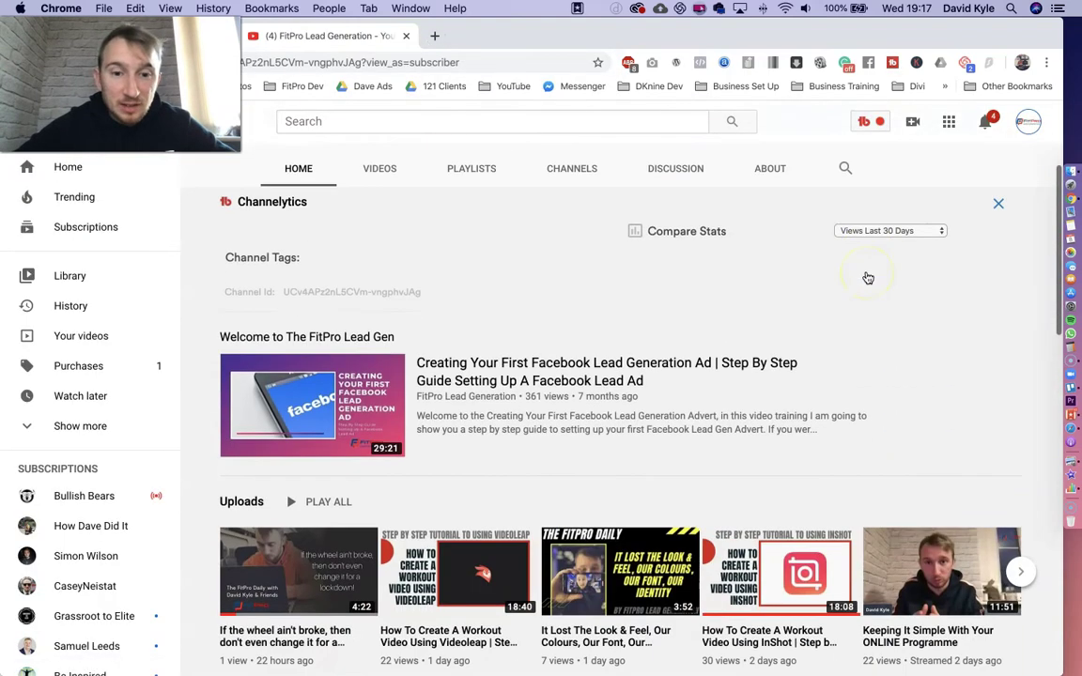
scroll(386, 486, "down", 3)
left_click(514, 341)
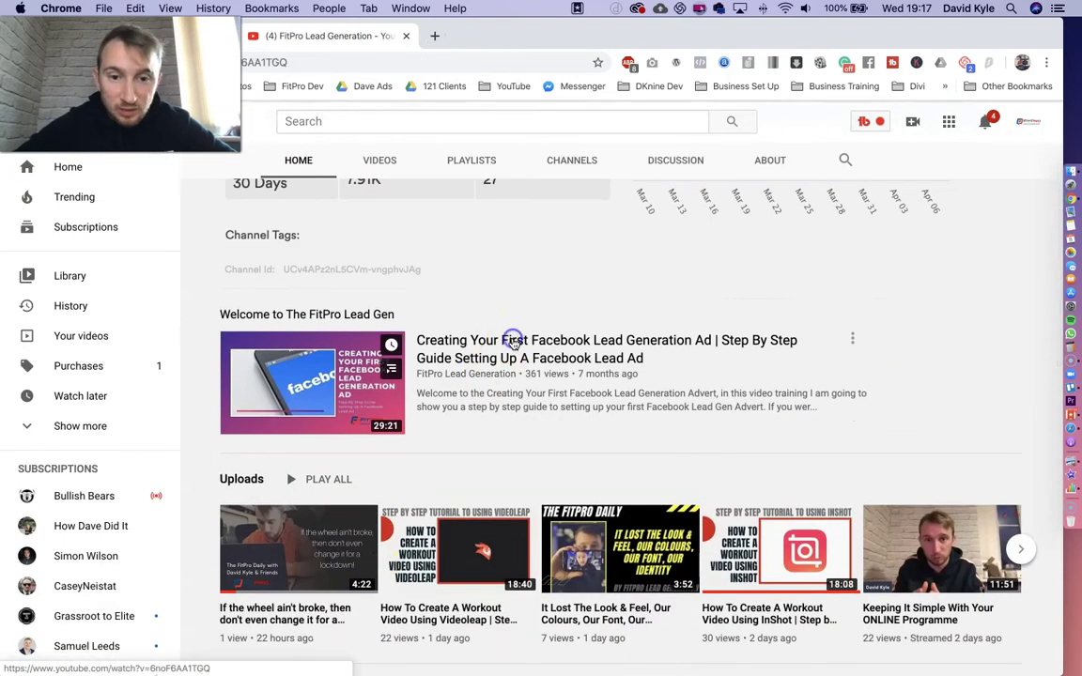
left_click(67, 565)
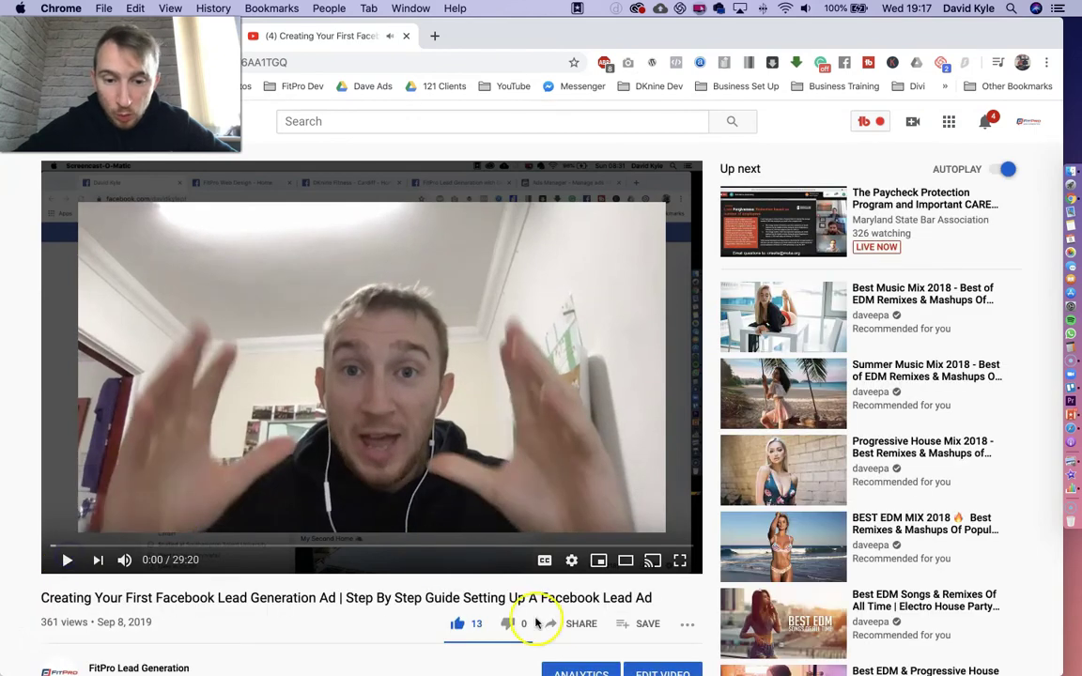
left_click(579, 624)
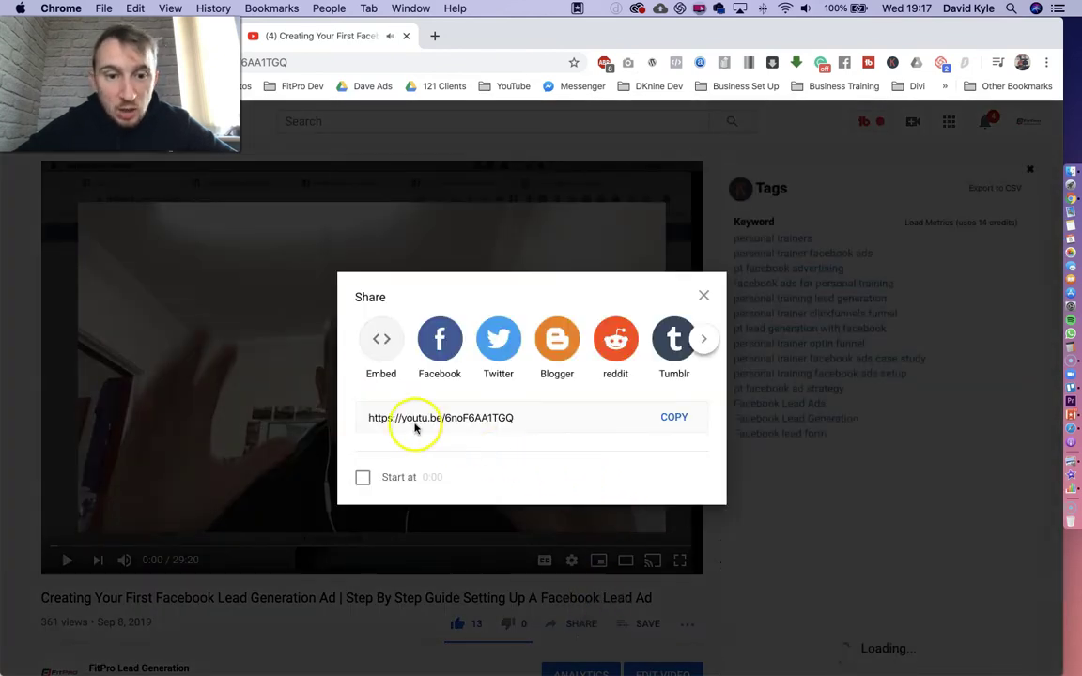
left_click(674, 417)
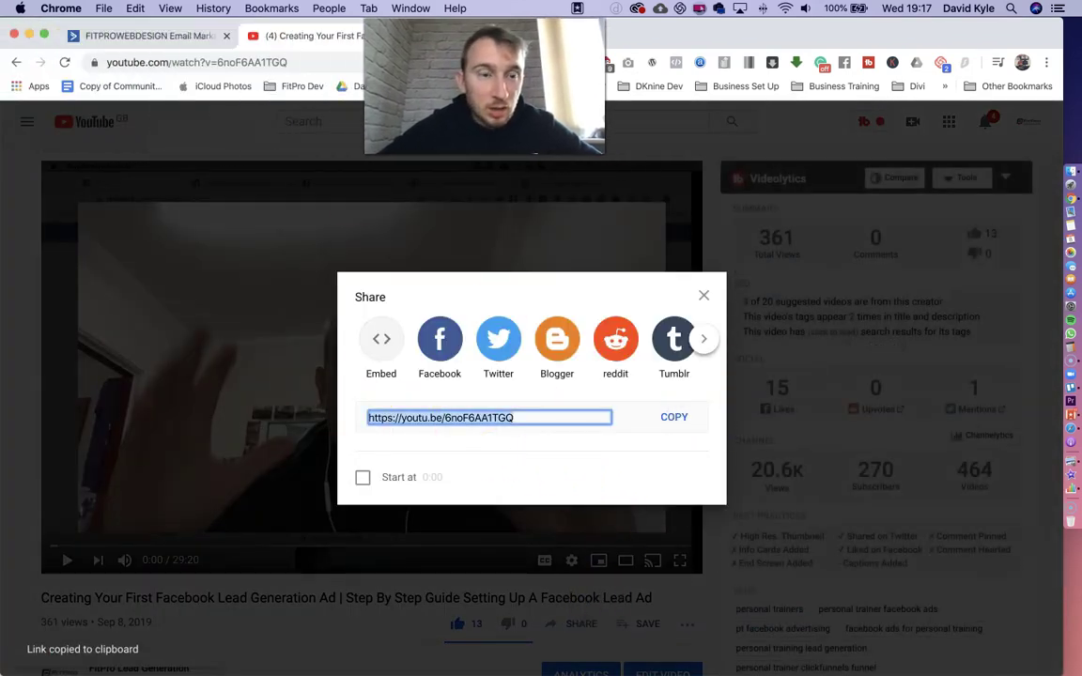
- Paste the YouTube link into Video Setup to embed 'Creating Your First Facebook Lead Generation Ad' below the photo
left_click(119, 35)
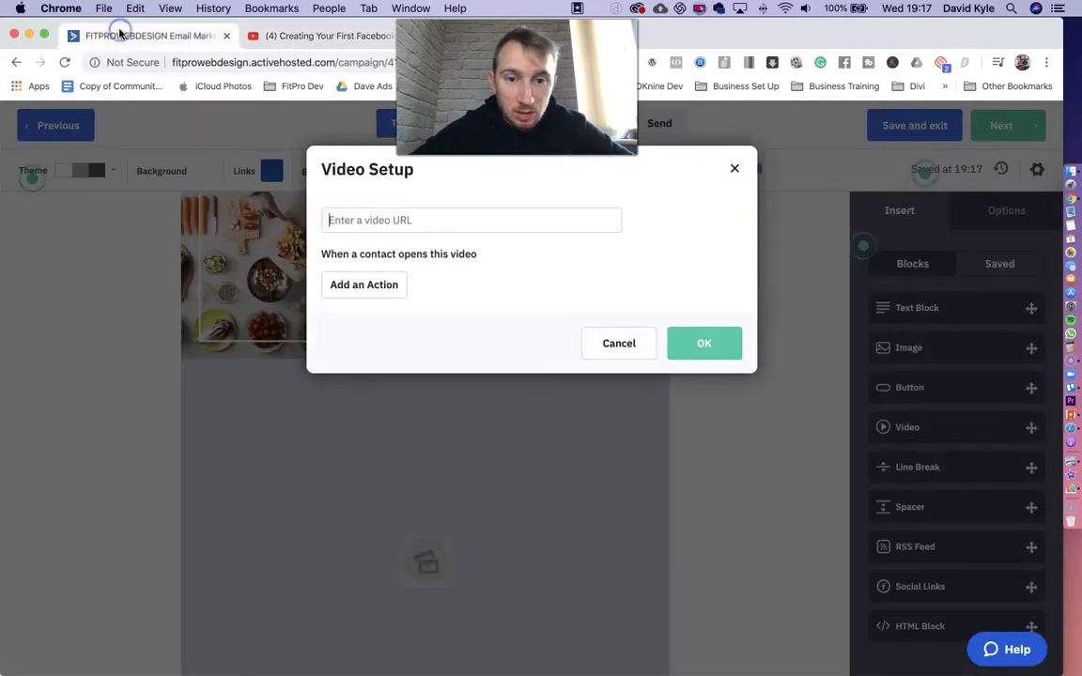
left_click(365, 221)
key("super+v")
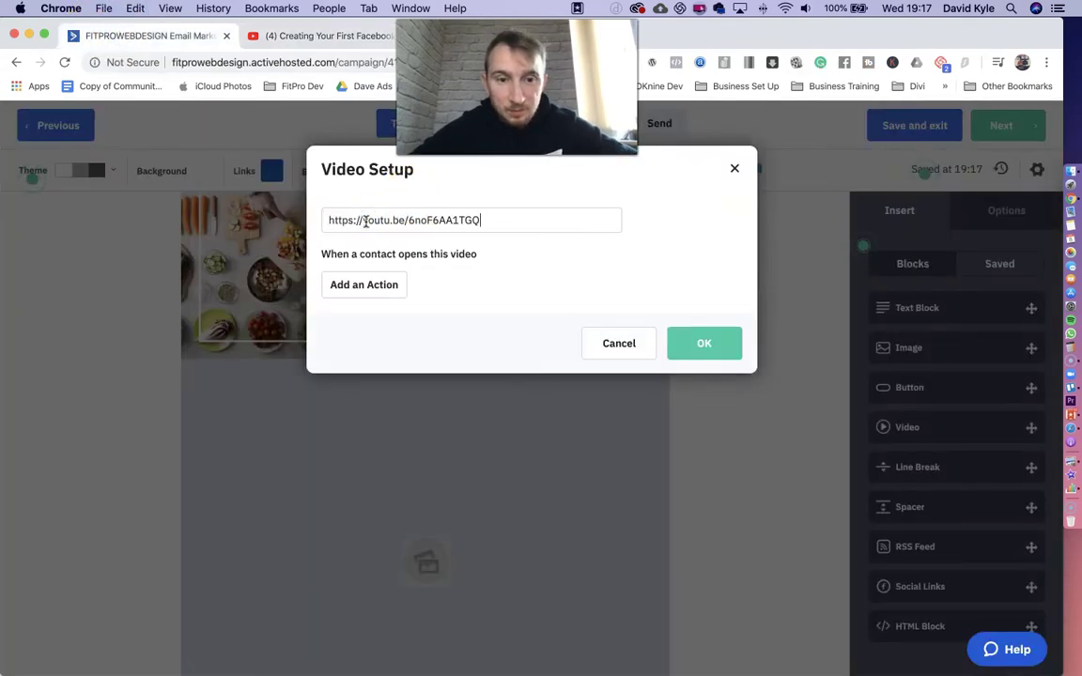
left_click(718, 338)
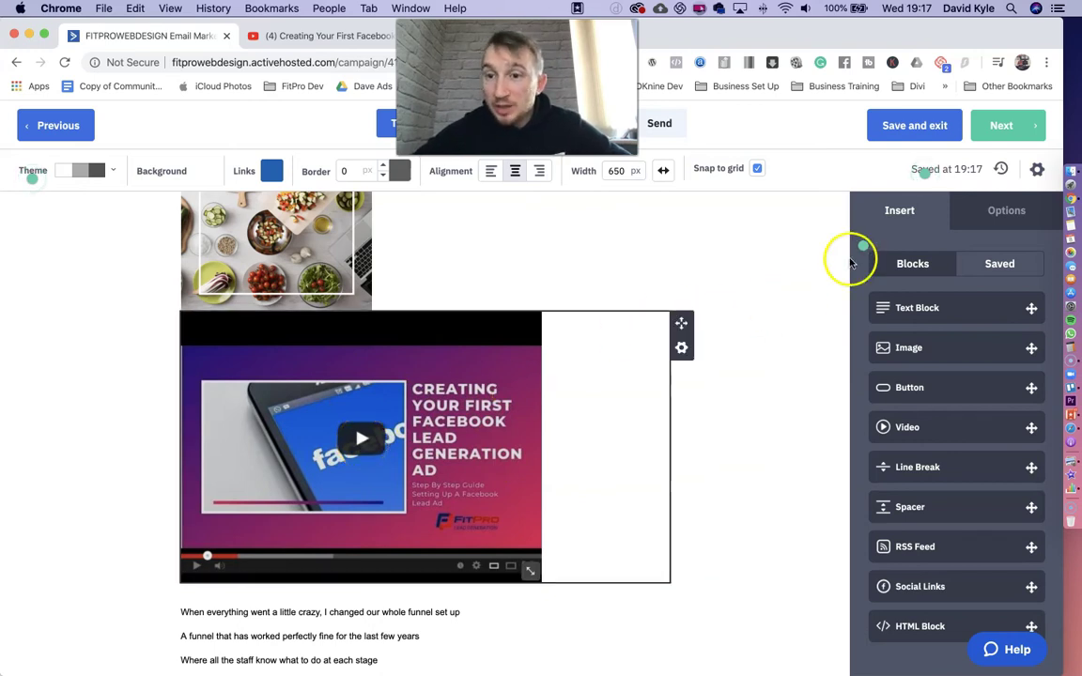
scroll(953, 538, "down", 1)
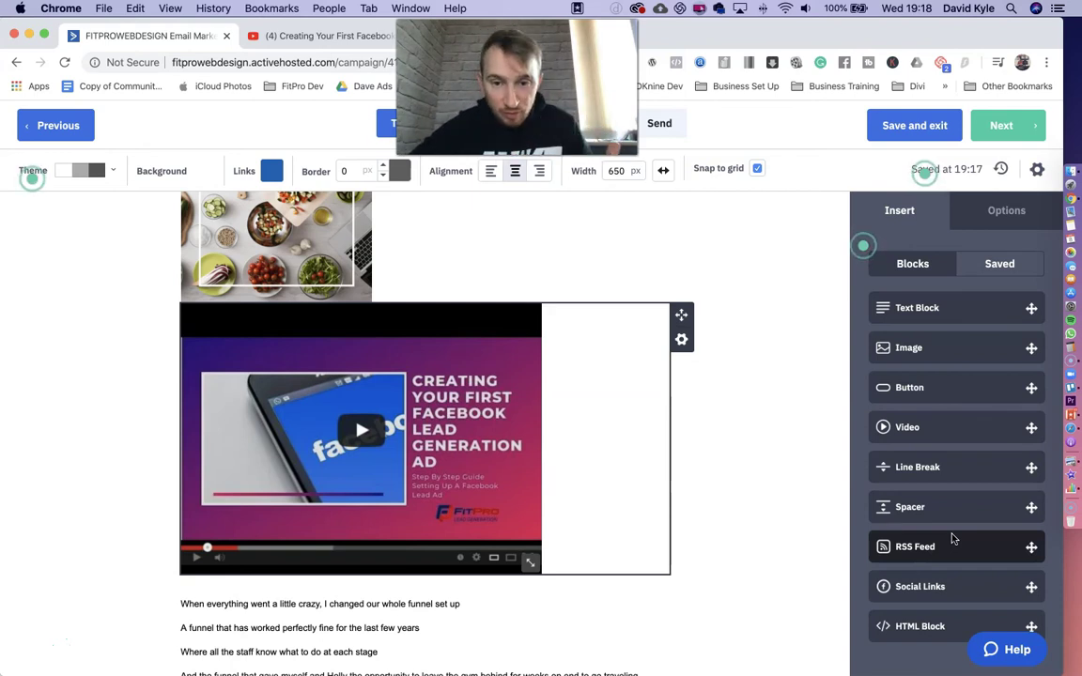
left_click(791, 416)
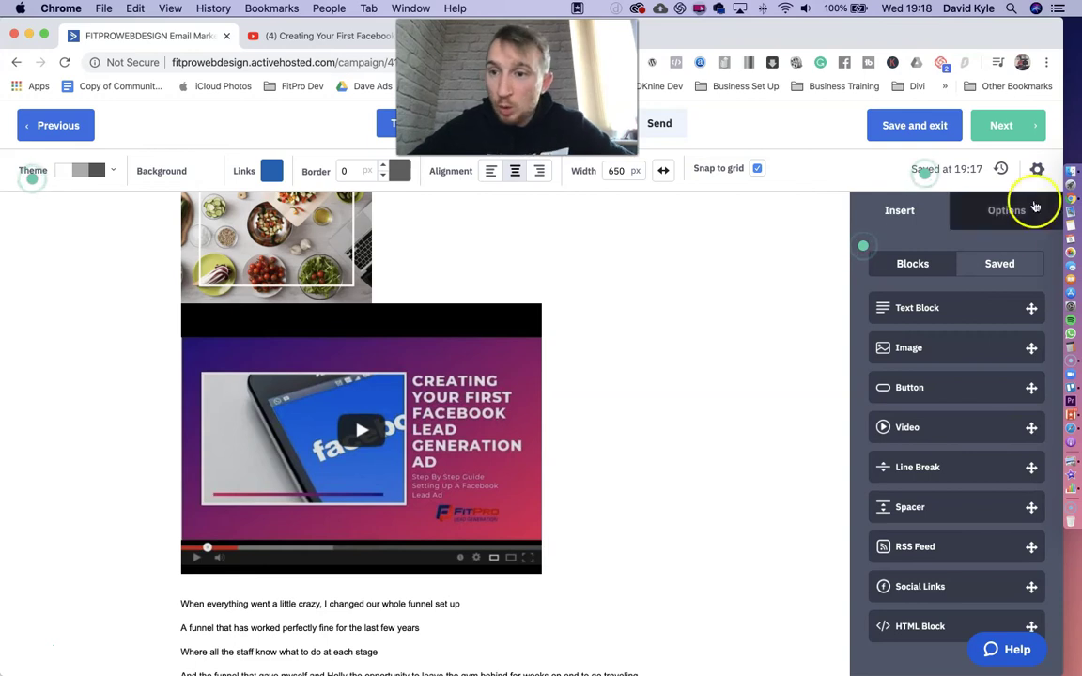
- Send a test of Test Email to the sender's address from campaign Settings, then close Settings
left_click(1038, 170)
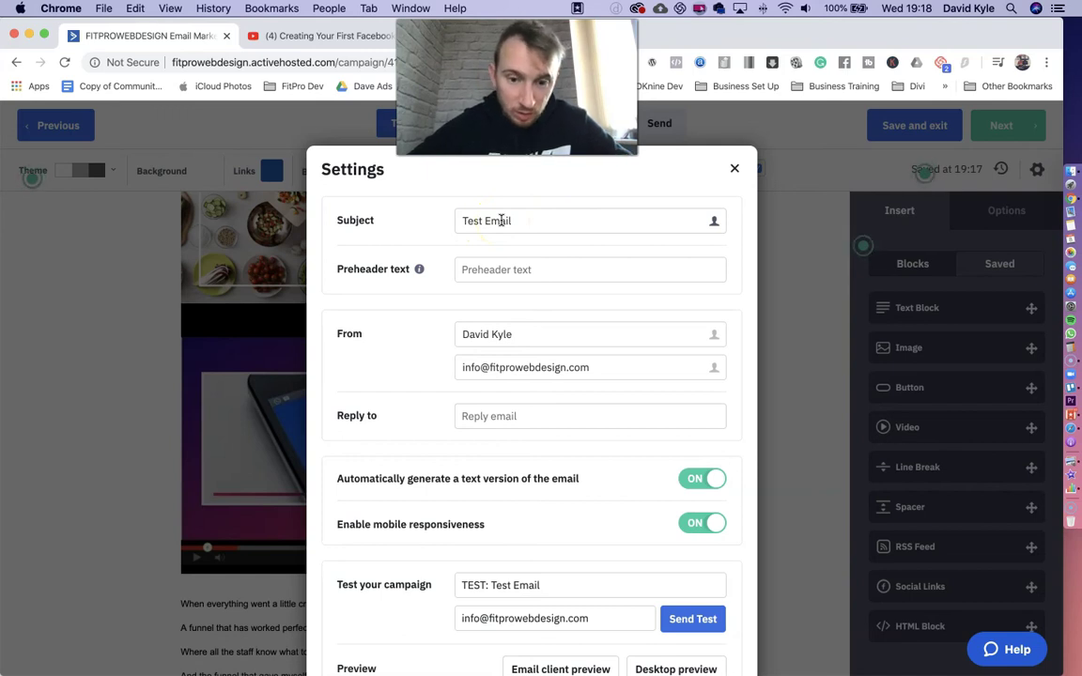
scroll(543, 249, "down", 3)
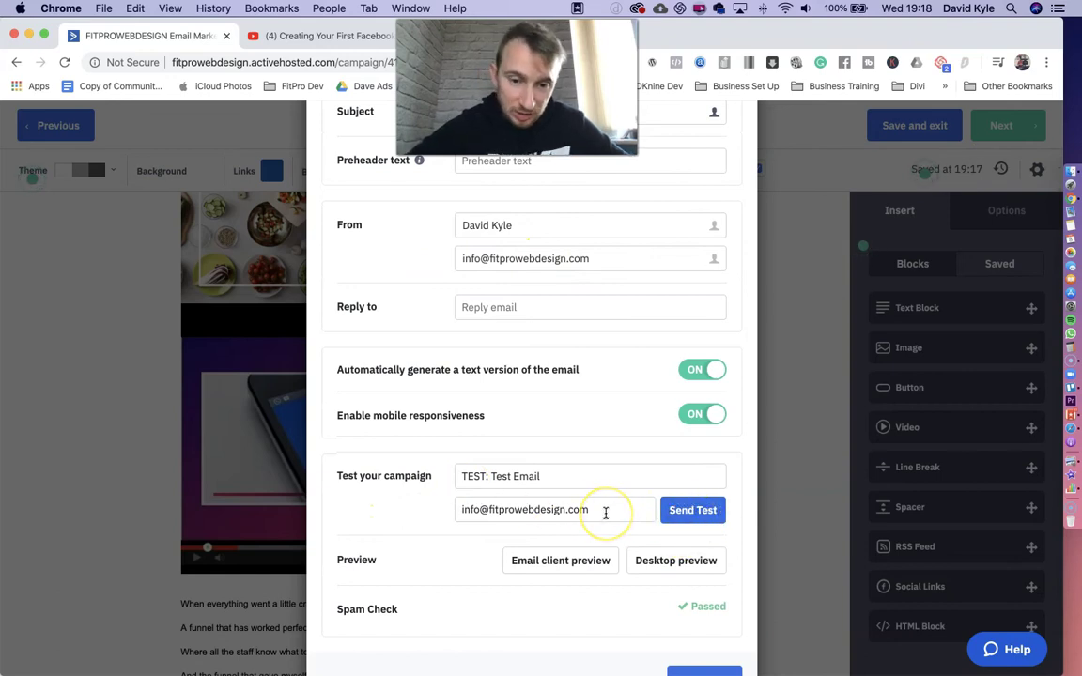
left_click(476, 505)
left_click(693, 512)
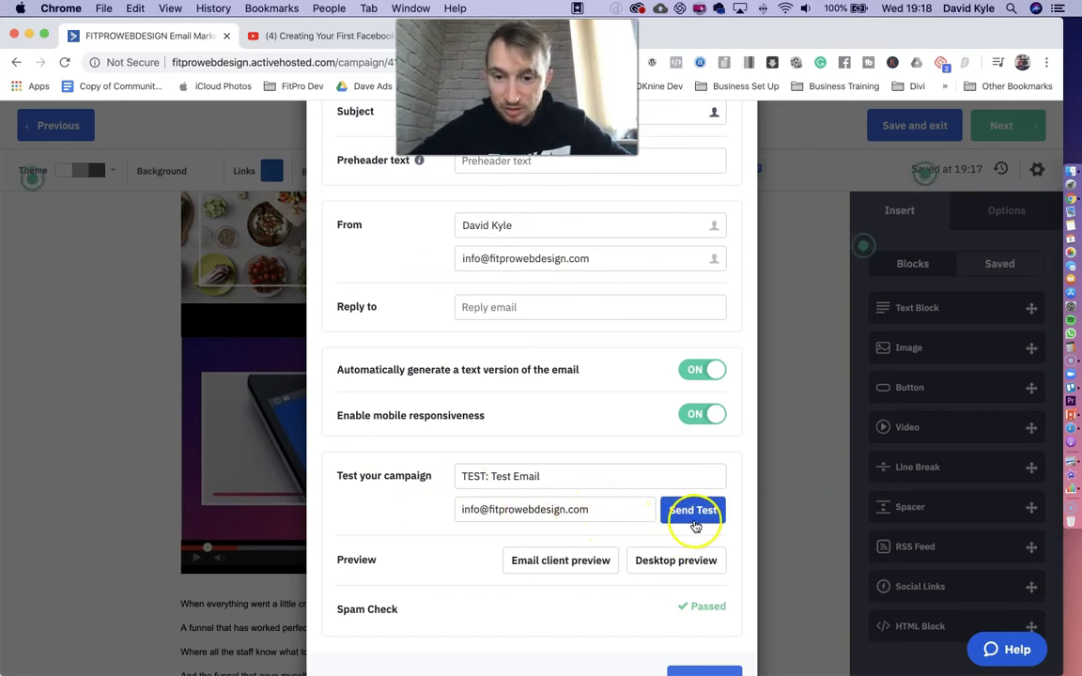
scroll(695, 524, "up", 3)
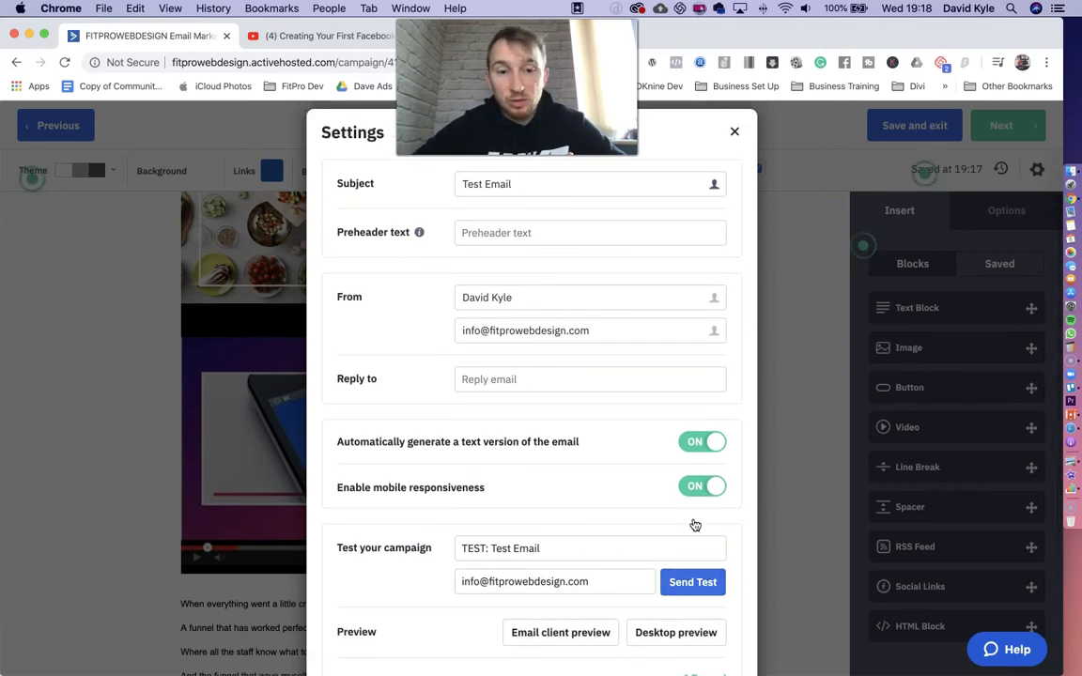
left_click(737, 134)
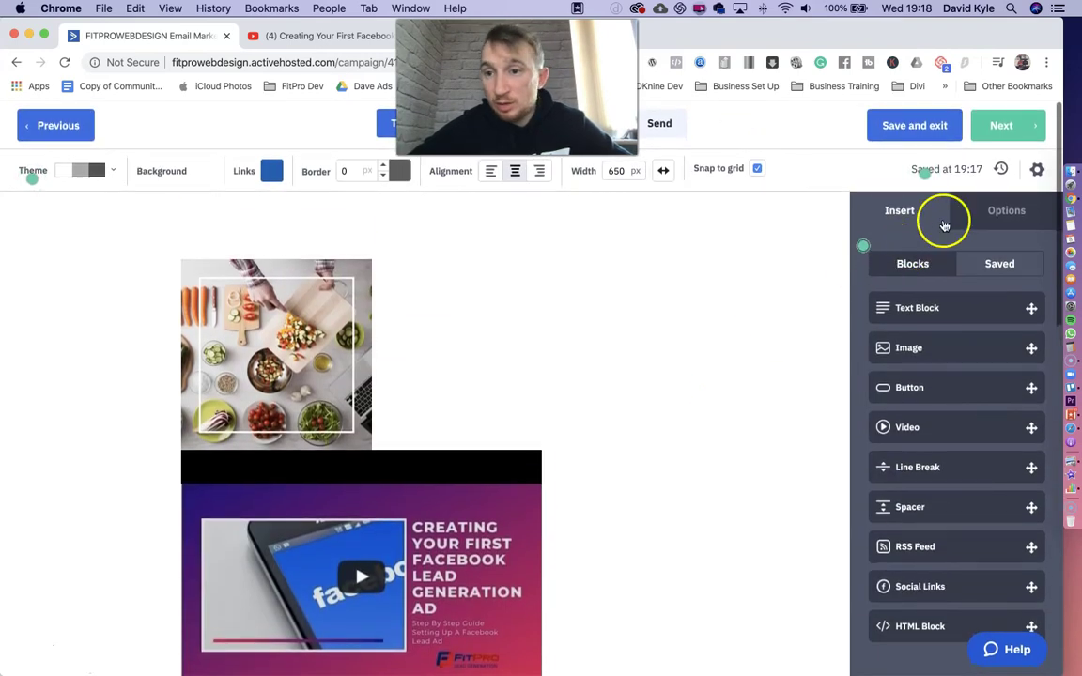
- Review the summary: subject, sender, lists, address, open/link tracking on, reply tracking and scheduling off
left_click(1018, 127)
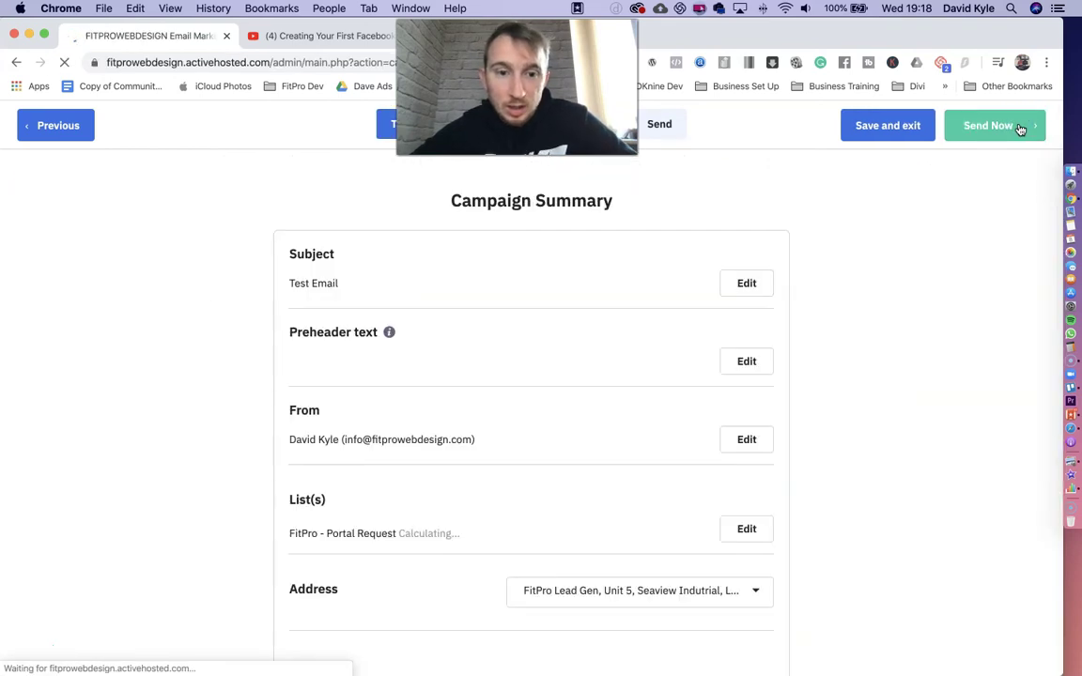
scroll(881, 376, "down", 2)
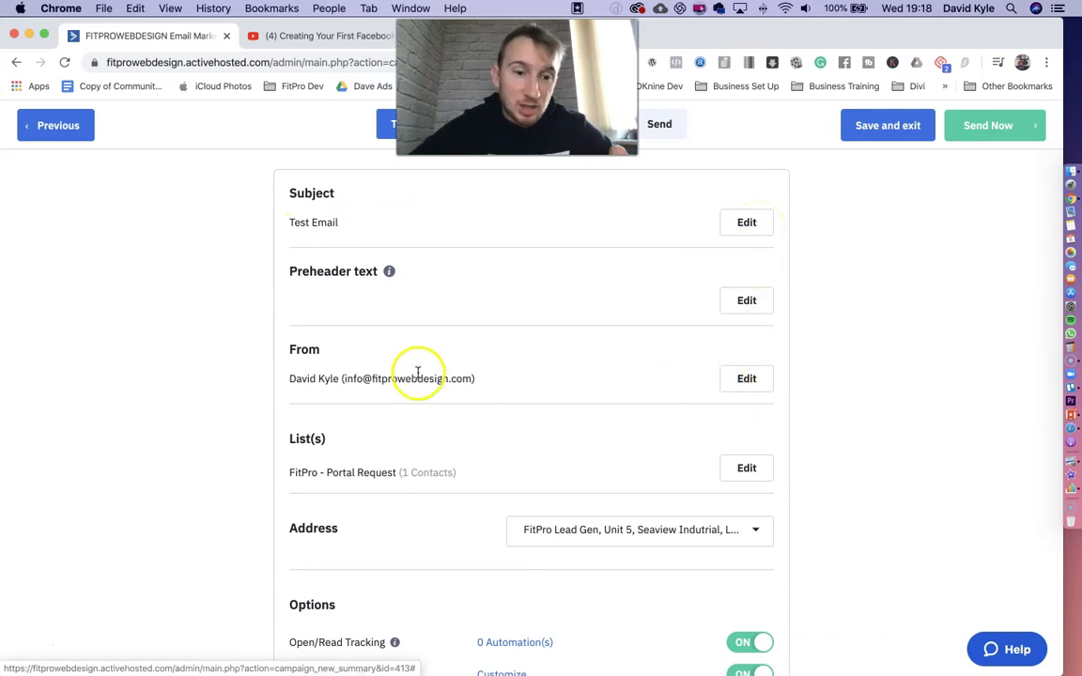
scroll(751, 388, "down", 1)
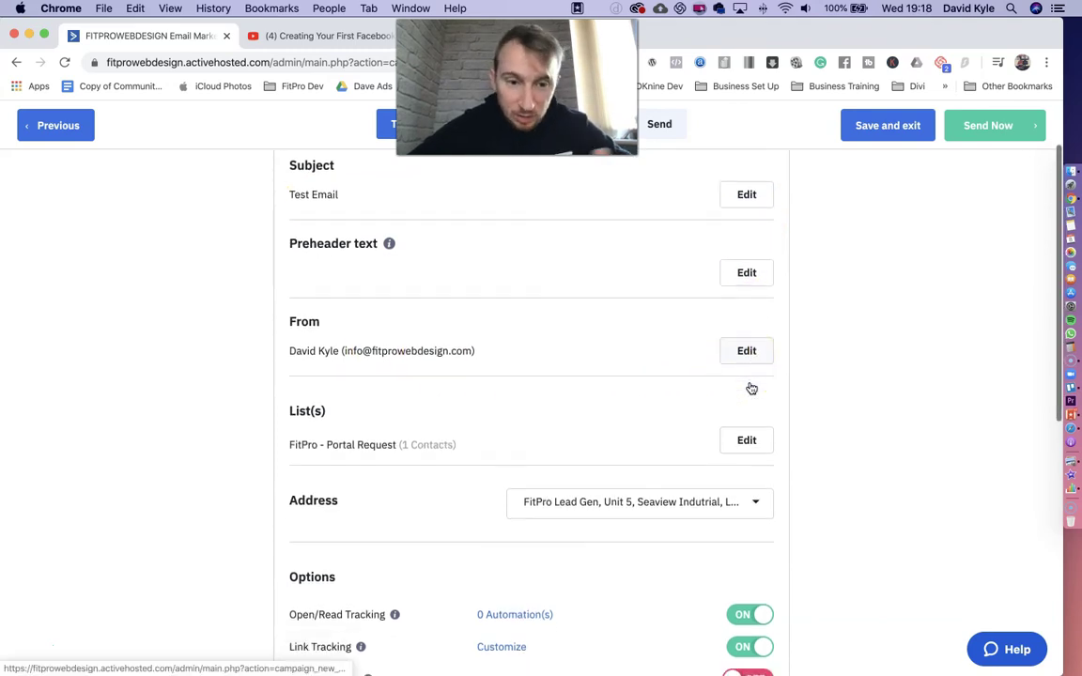
scroll(751, 388, "down", 1)
left_click(309, 355)
left_click(741, 389)
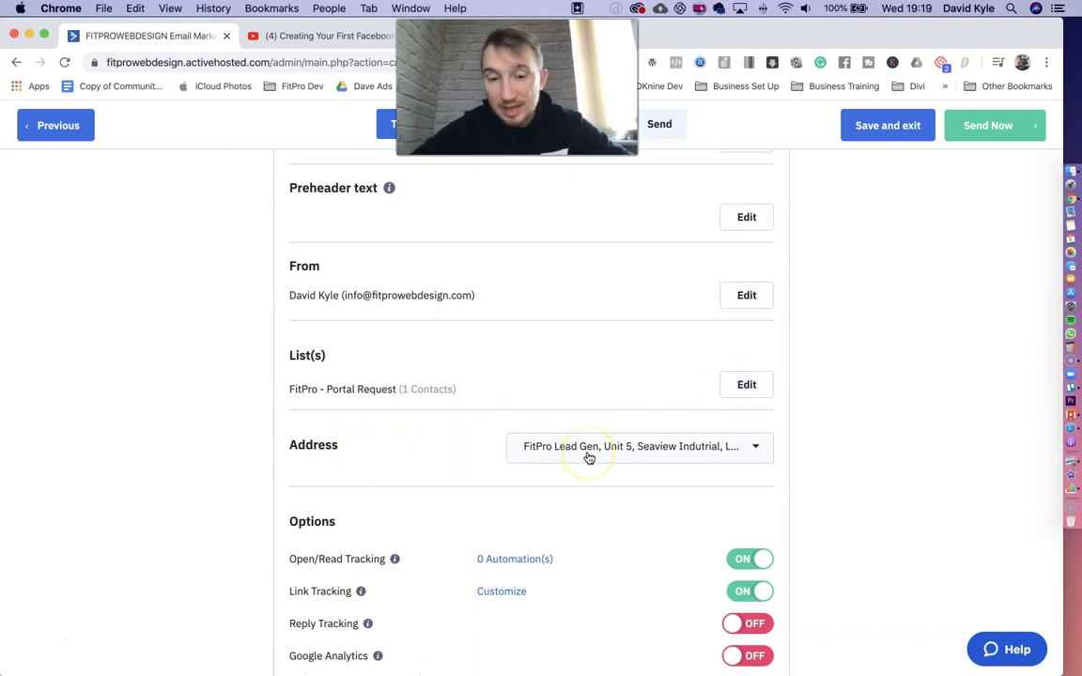
scroll(588, 457, "down", 5)
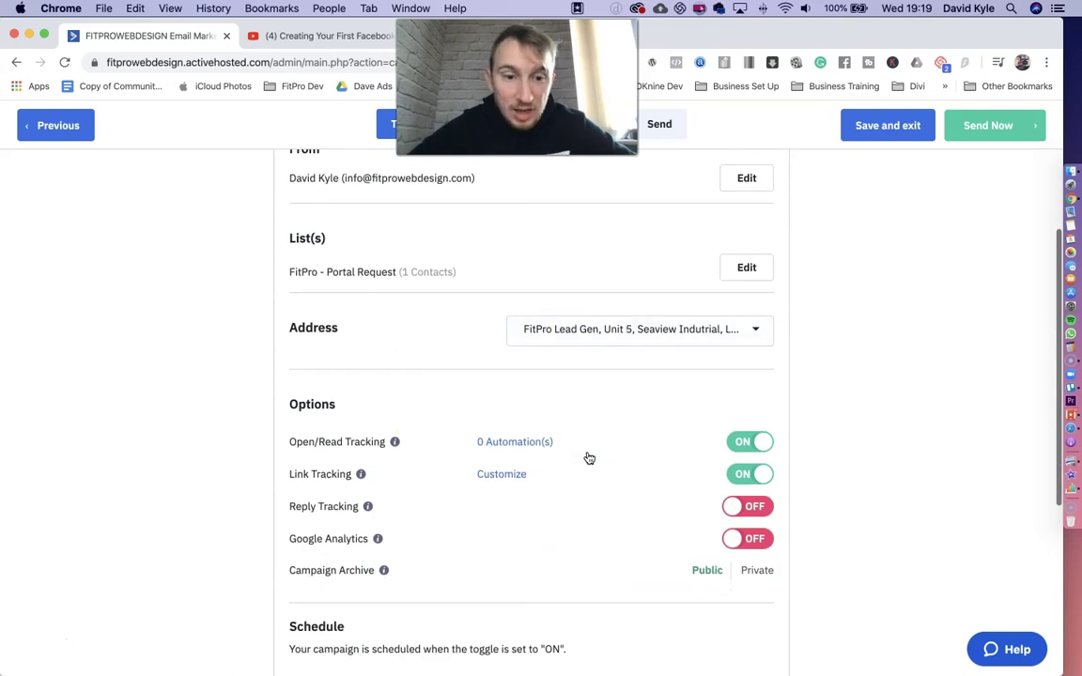
scroll(545, 483, "down", 1)
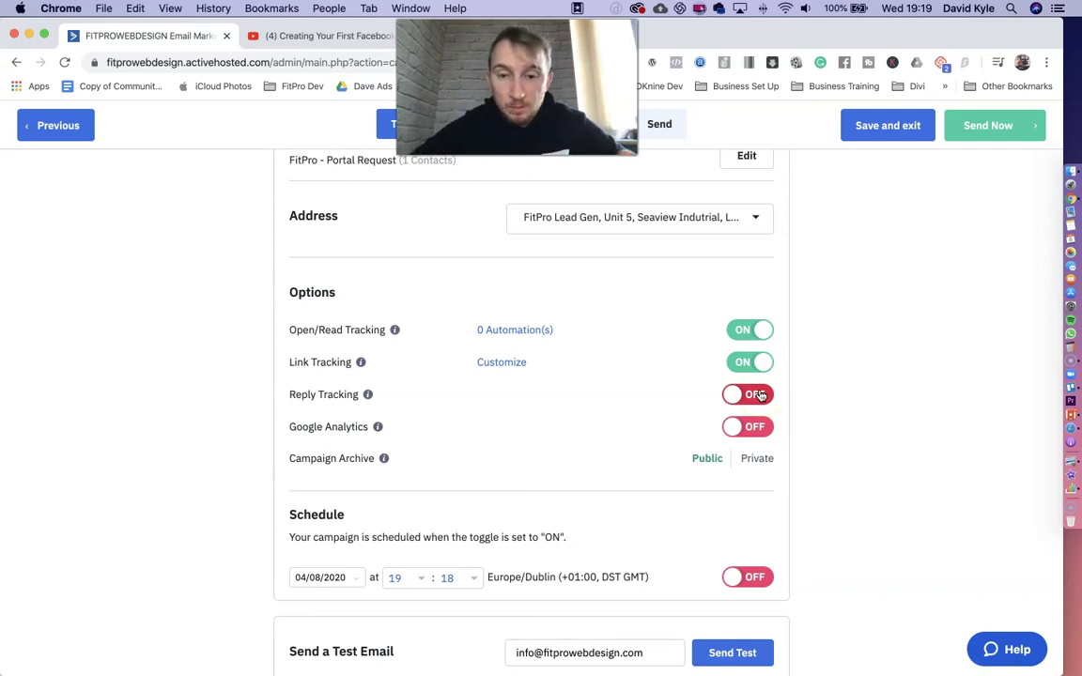
scroll(761, 394, "down", 5)
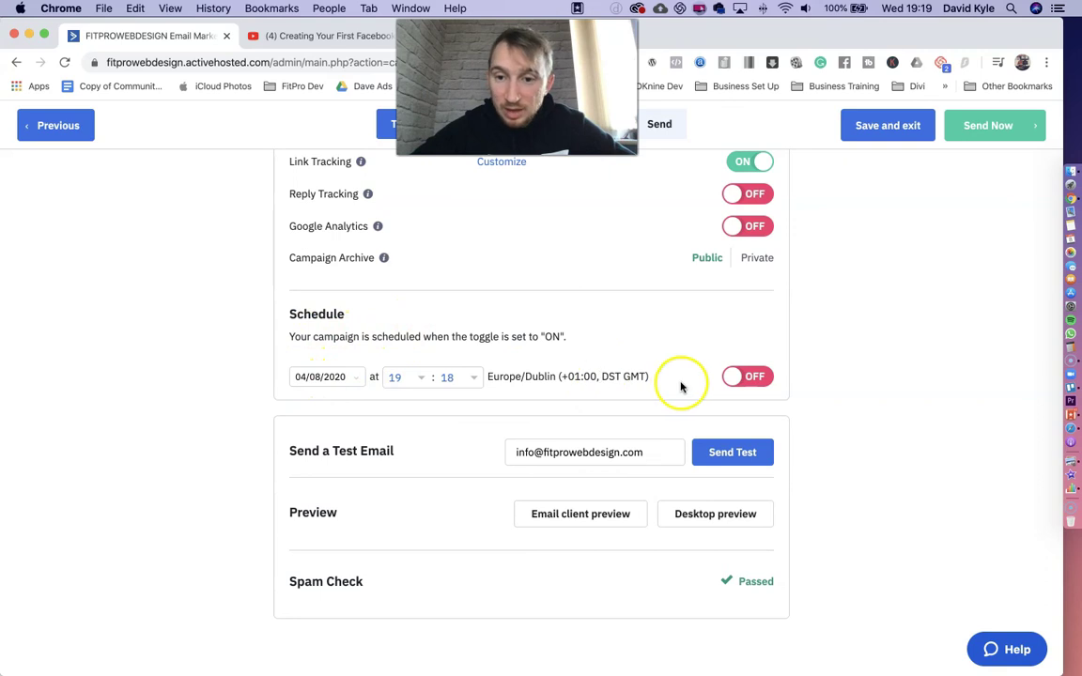
left_click(738, 380)
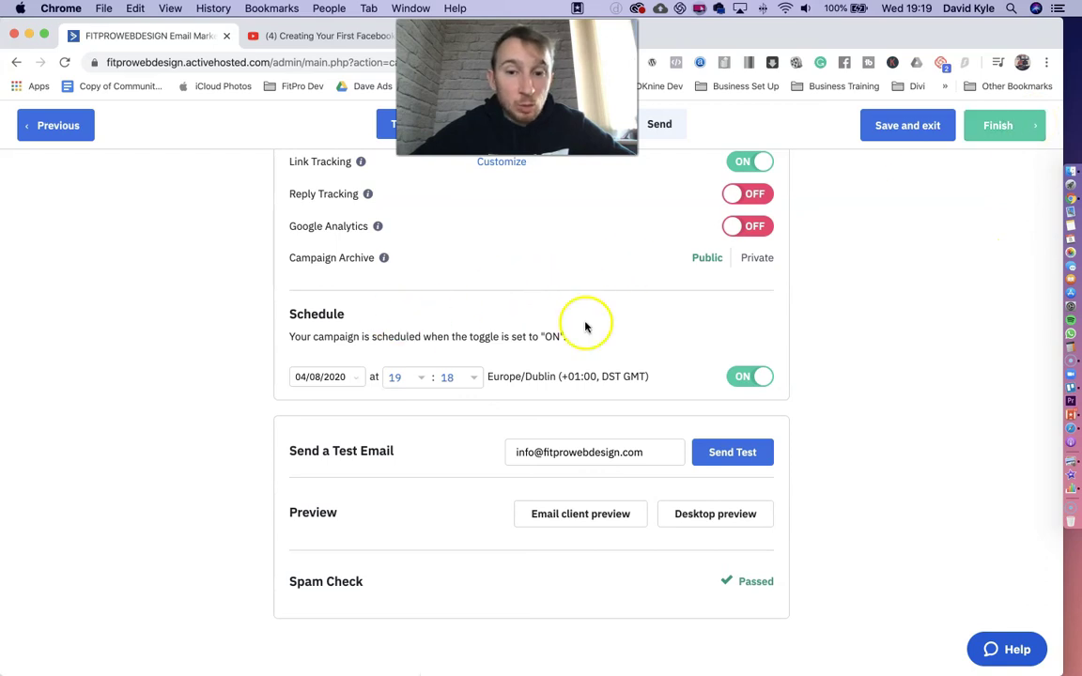
left_click(752, 377)
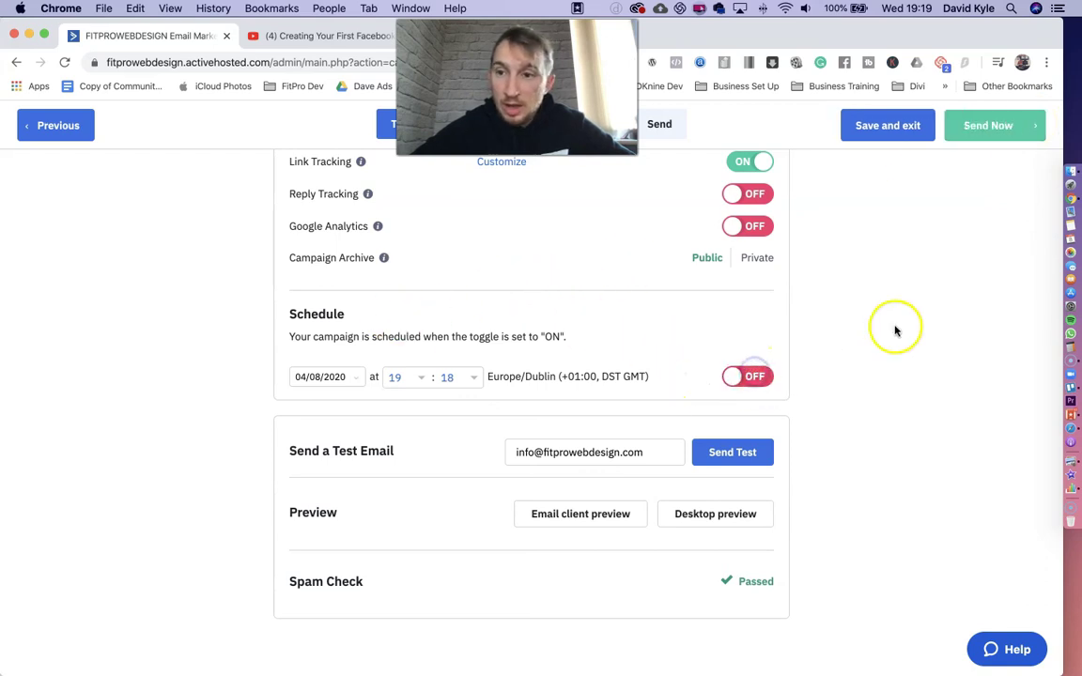